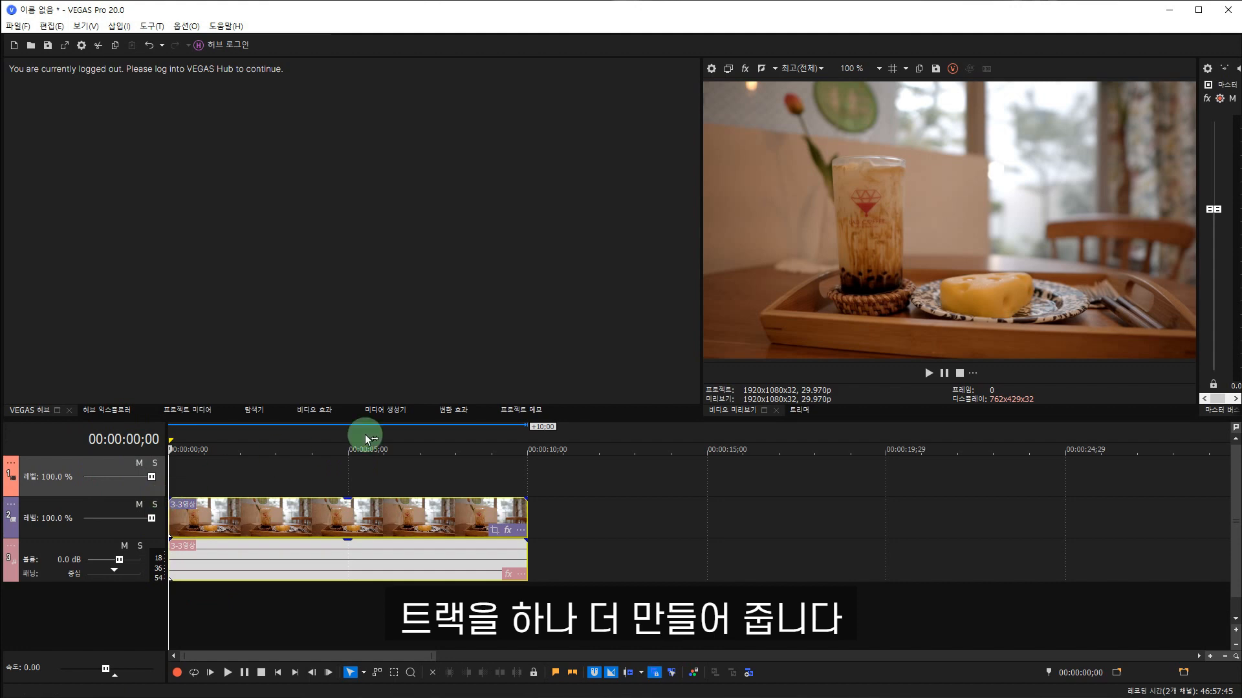
Place the default 샘플 텍스트 title from the 타이틀 & 자막 generator at the start of the empty video track.
click(388, 410)
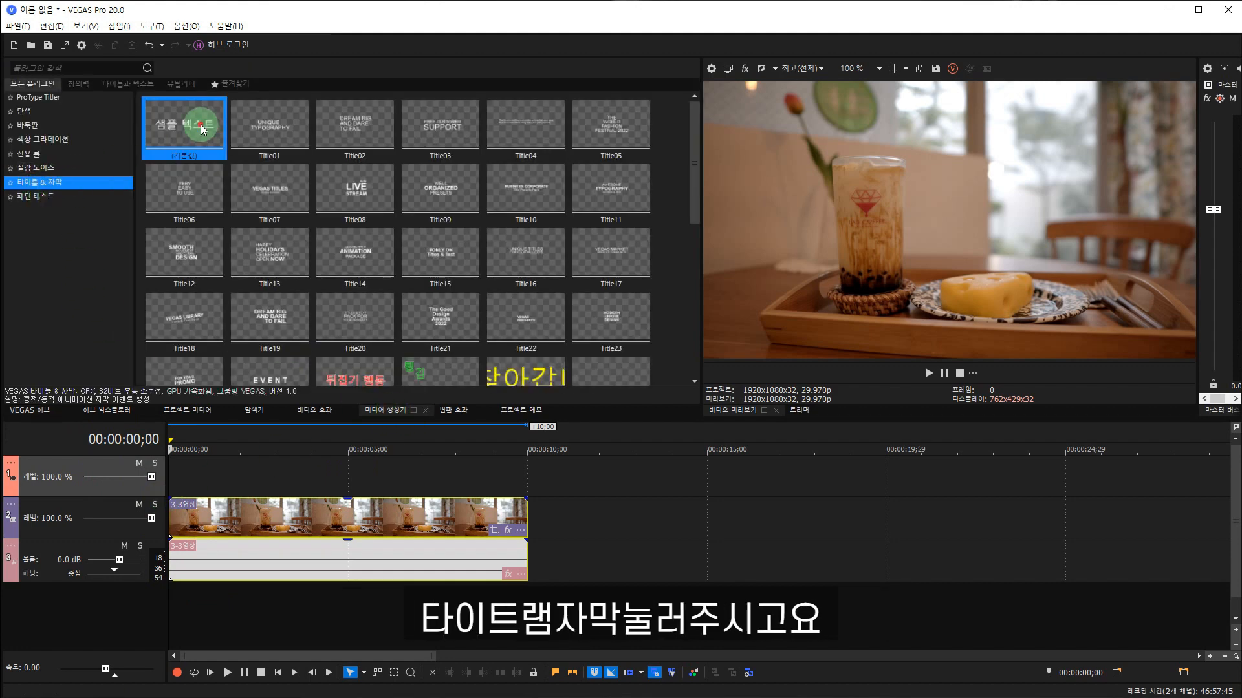
drag(176, 118, 274, 477)
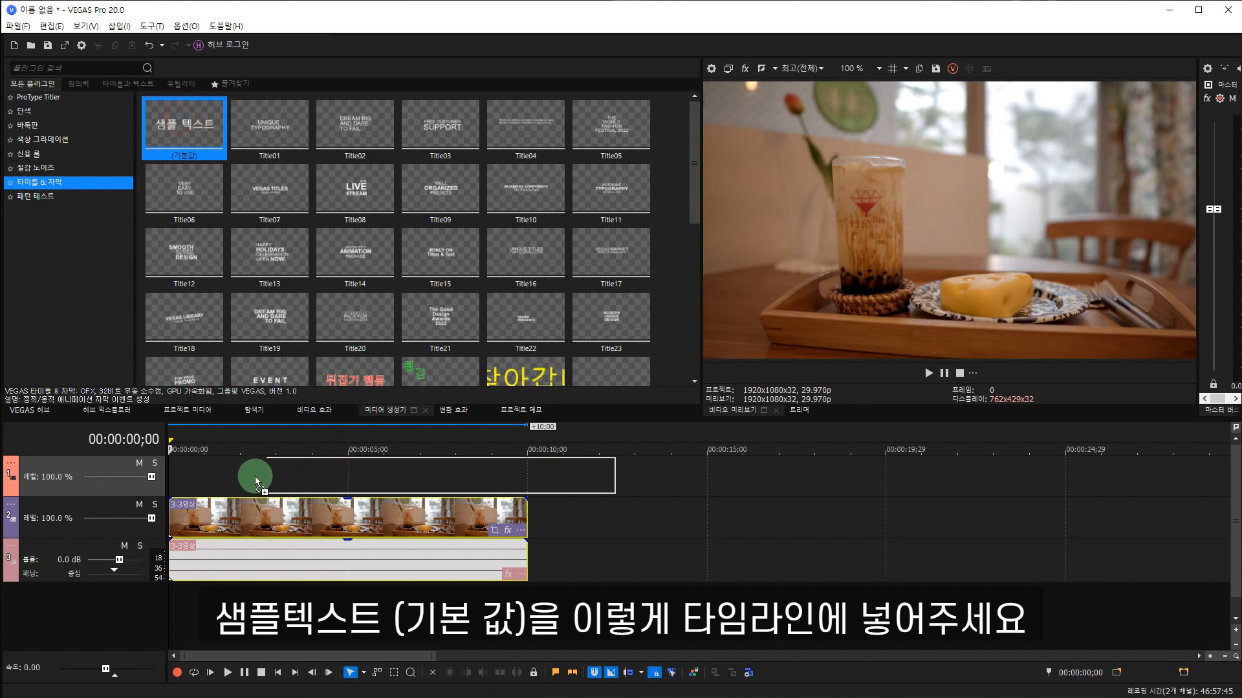
drag(174, 472, 173, 472)
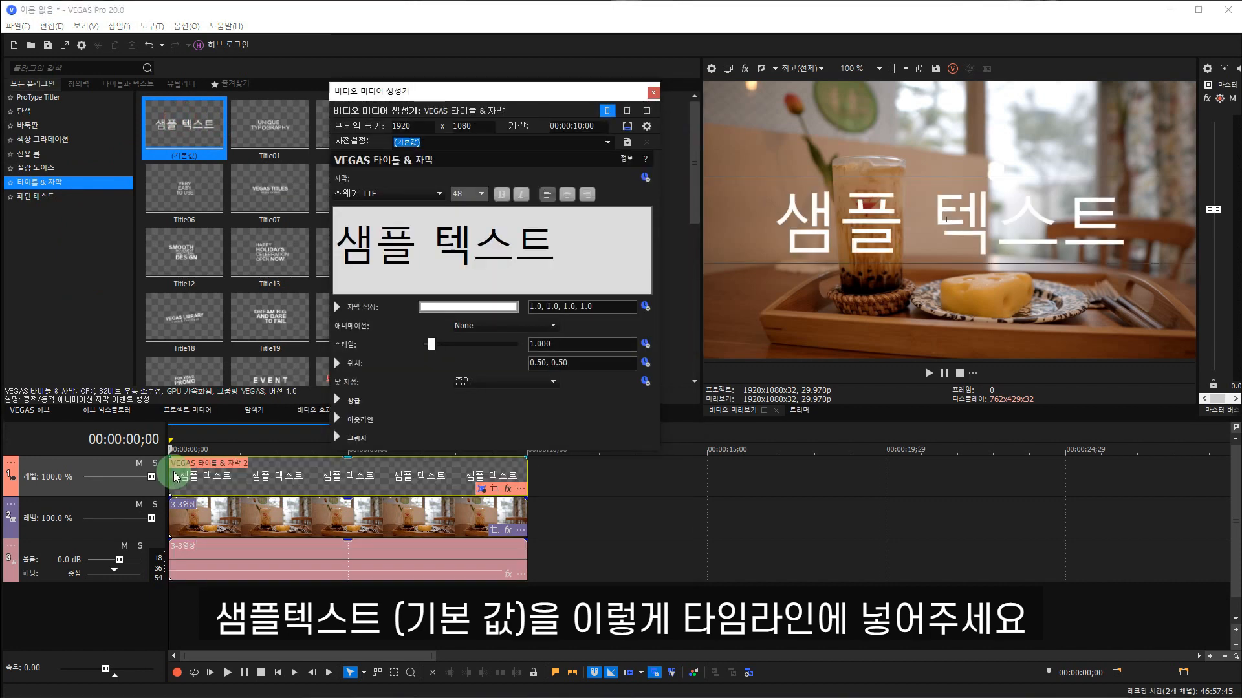
Format the sample title text with the 스웨거 TTF font at size 52 in bold.
drag(595, 256, 329, 268)
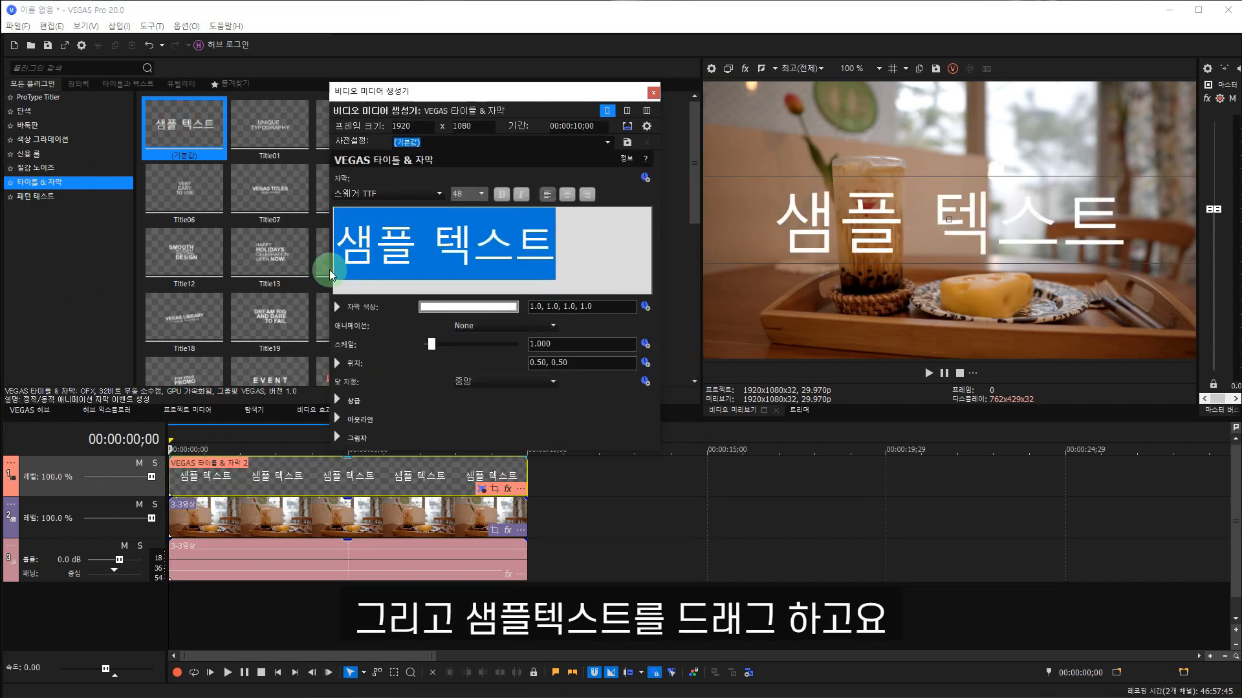
click(437, 192)
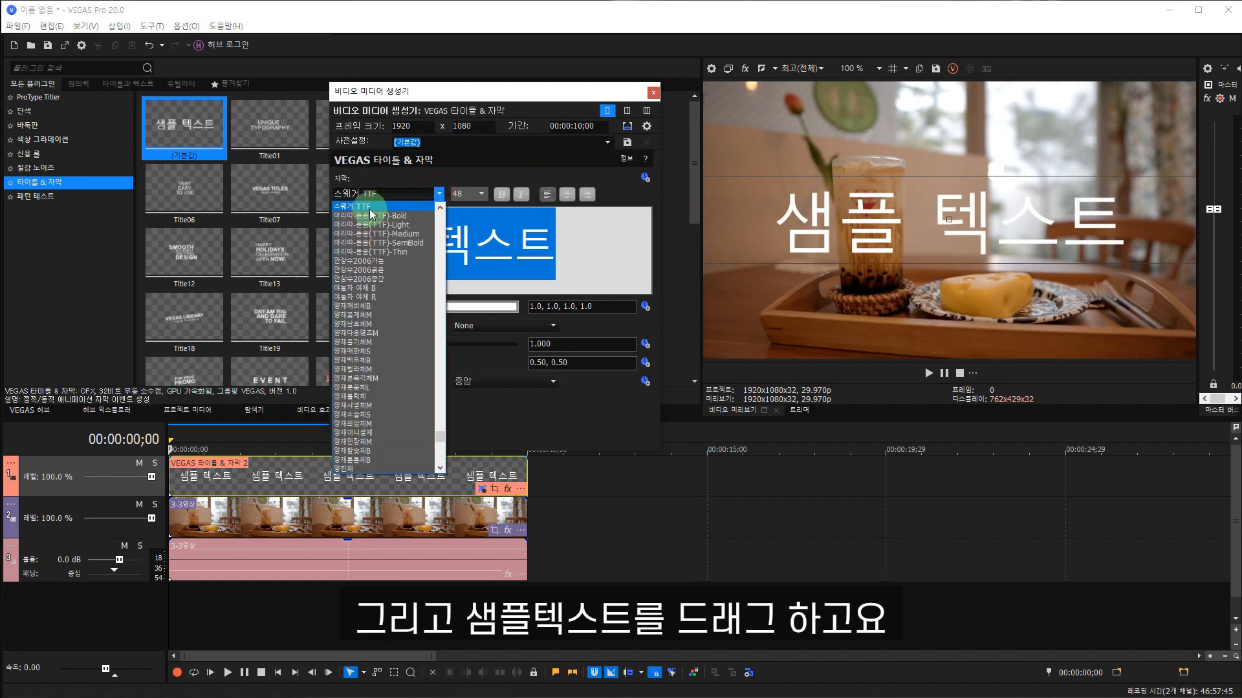
click(366, 207)
click(480, 193)
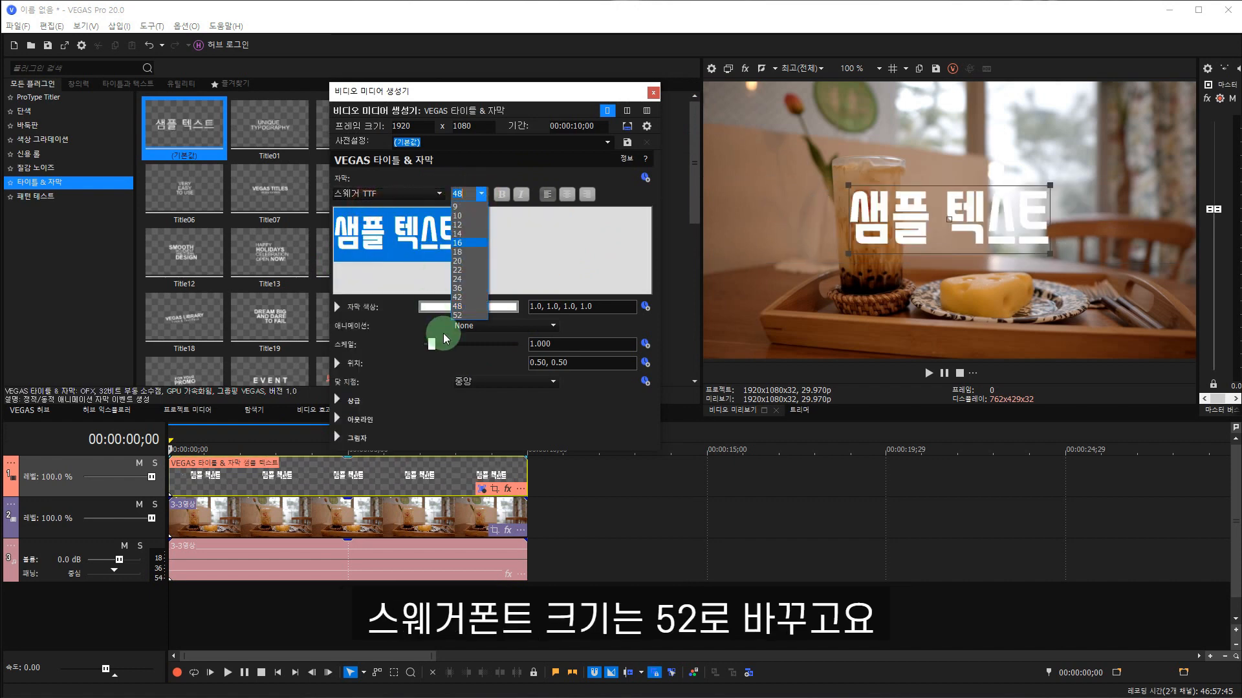
click(467, 316)
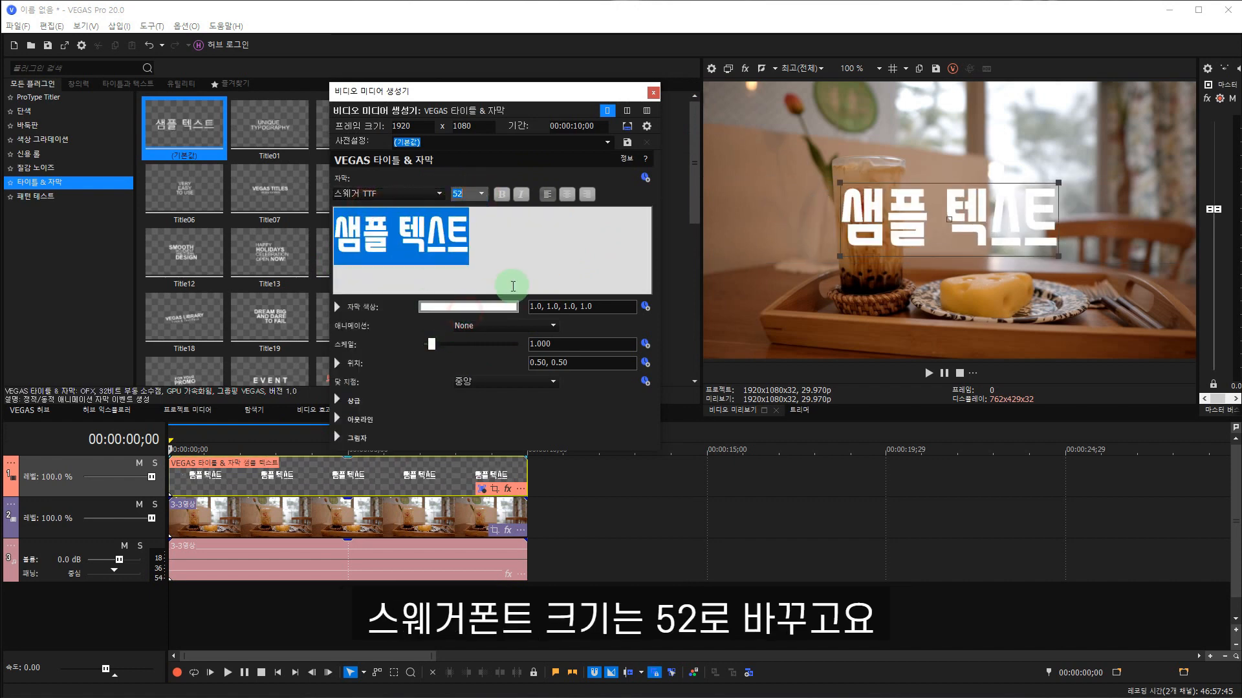
click(501, 194)
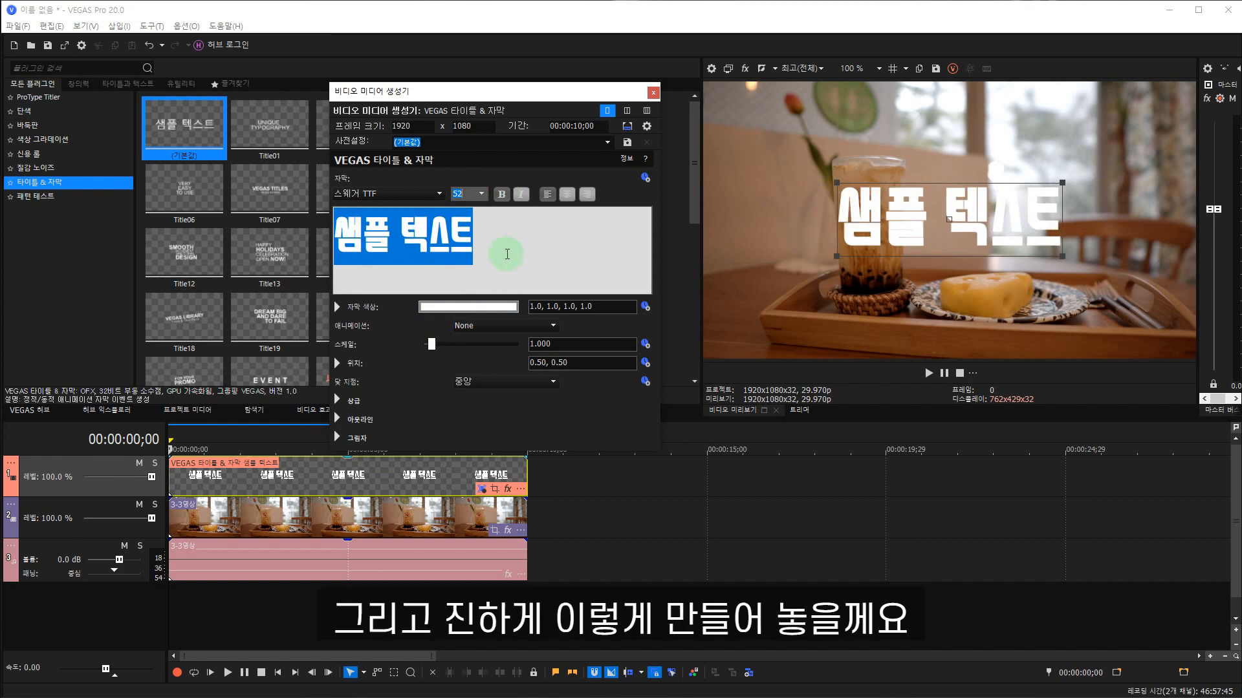
Delete the sample text and enable keyframe animation for the title's text parameter.
click(507, 254)
triple_click(577, 244)
key(Delete)
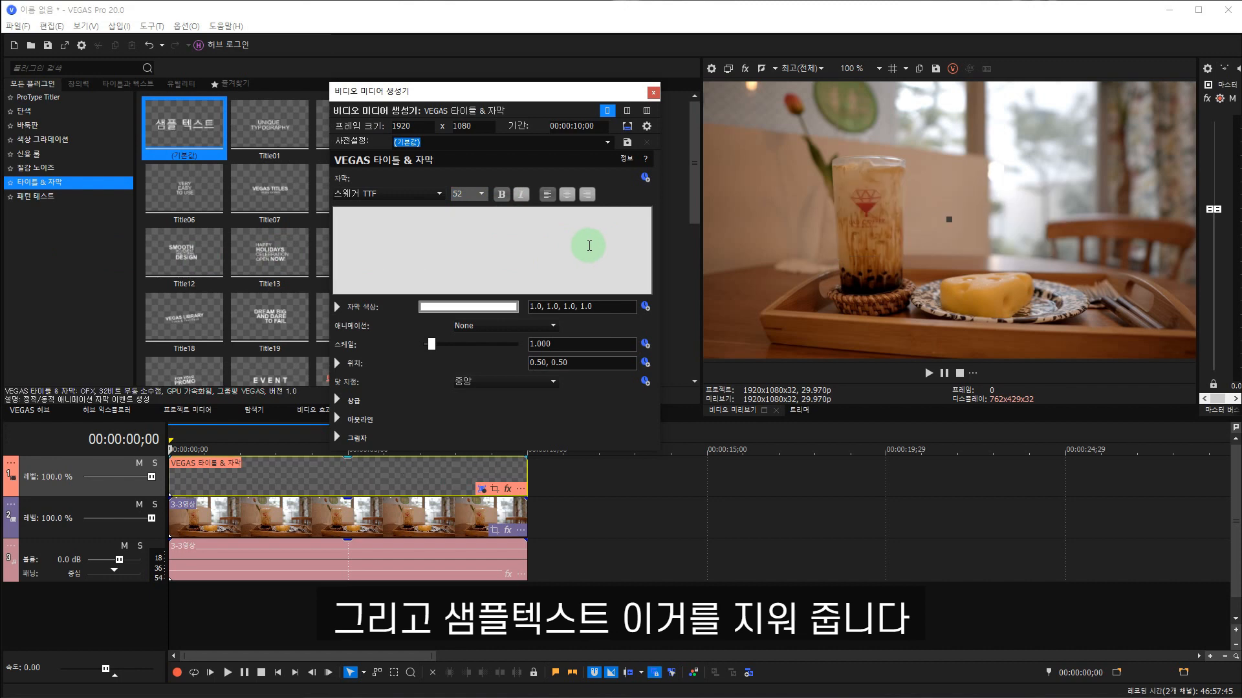
click(645, 179)
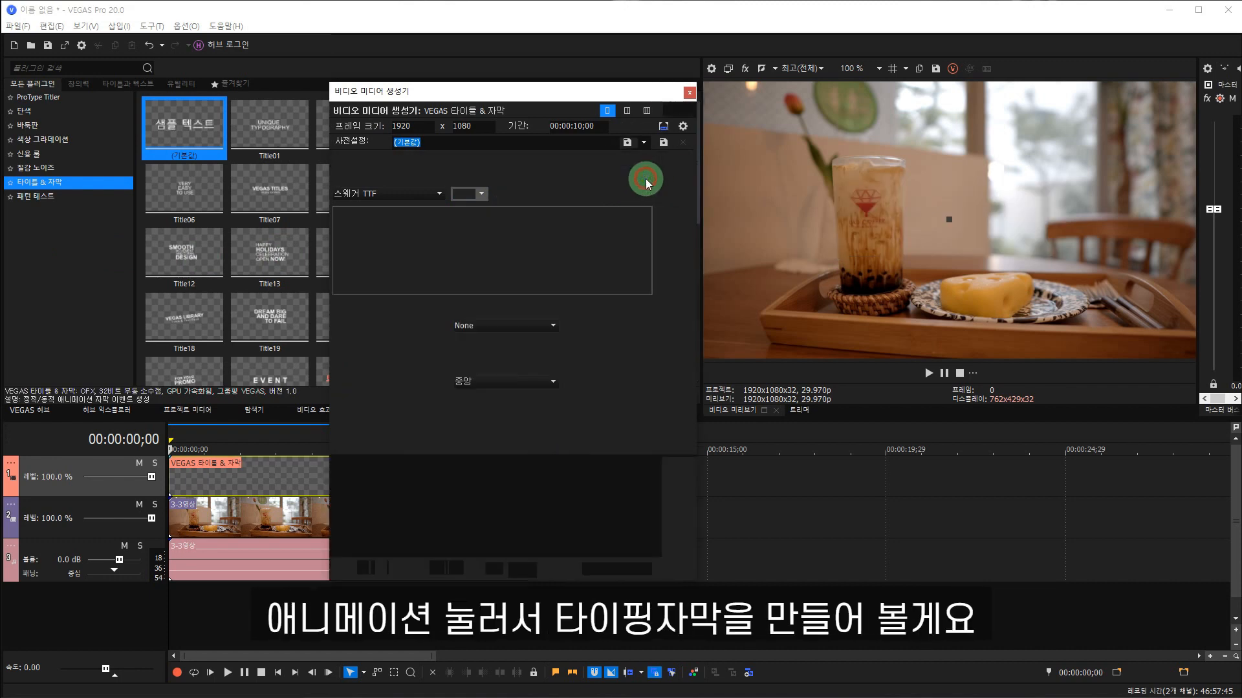
drag(621, 95, 596, 59)
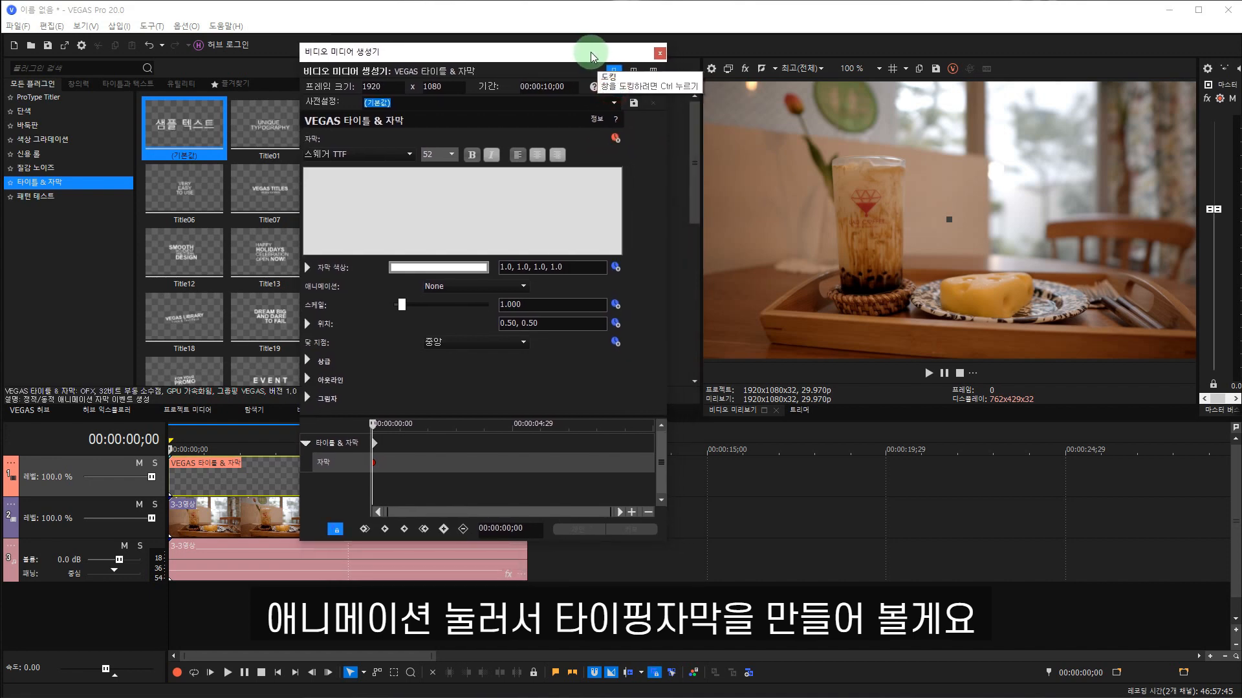
Enter ㅂ as the title text at the first frame, 00:00:00;00.
click(374, 208)
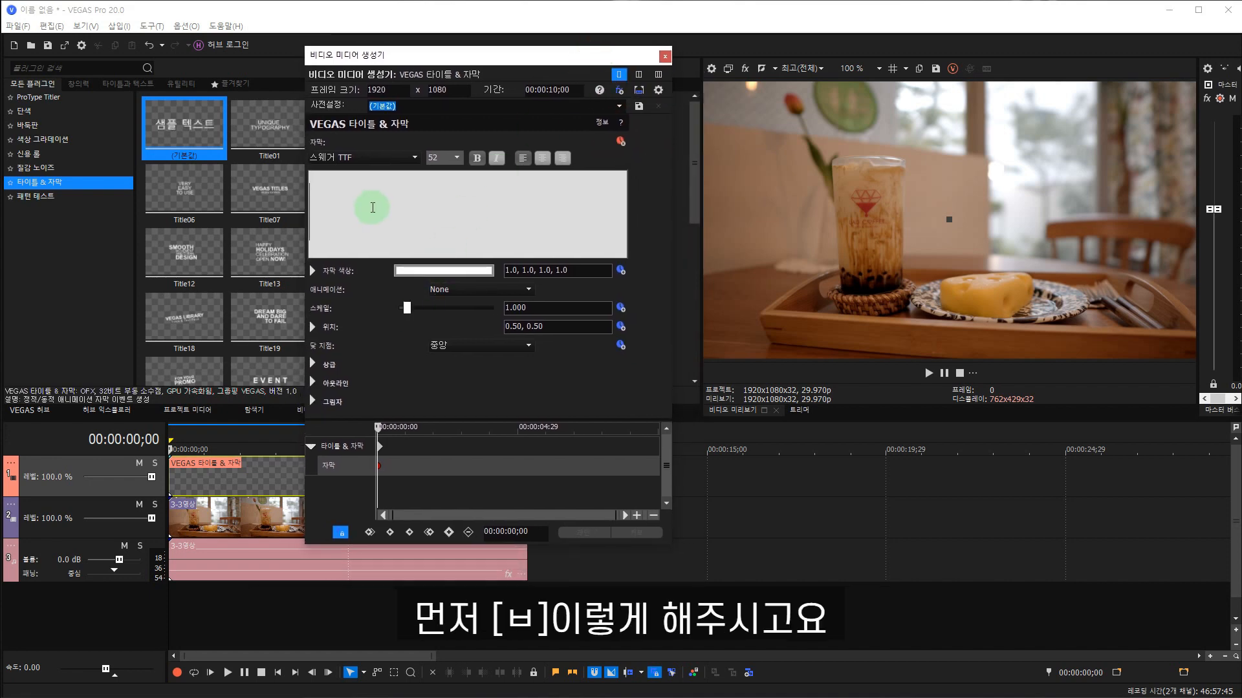
text(ㅂ)
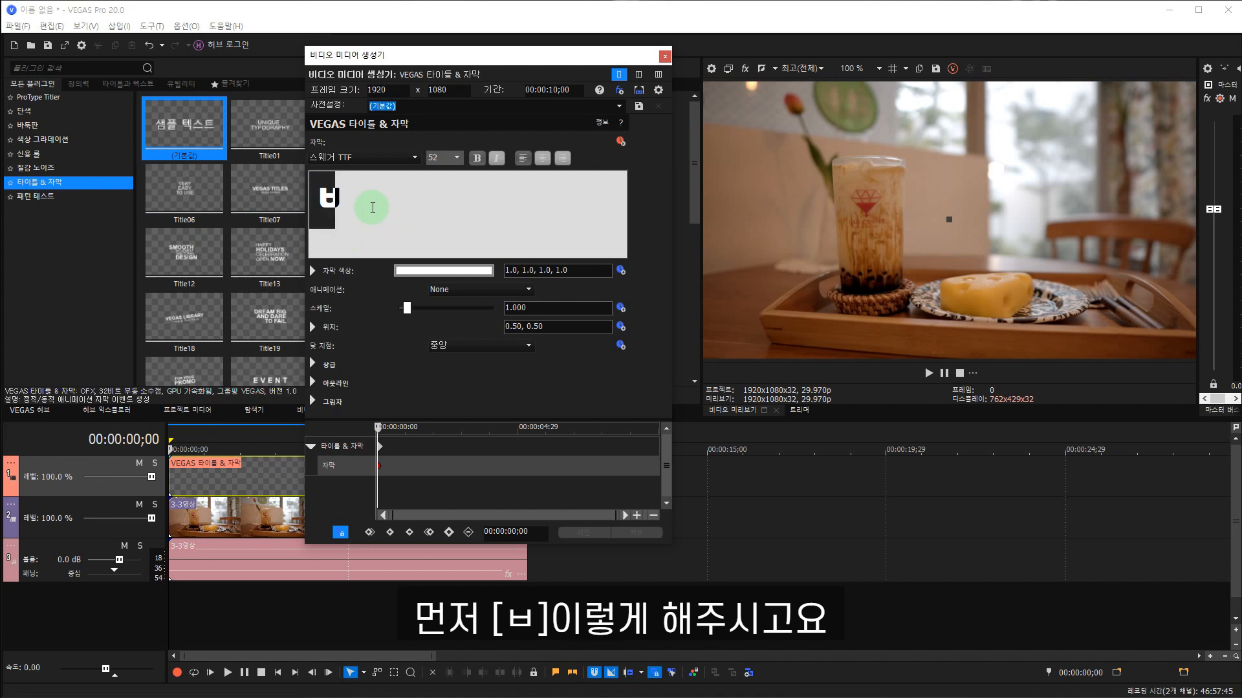
click(372, 207)
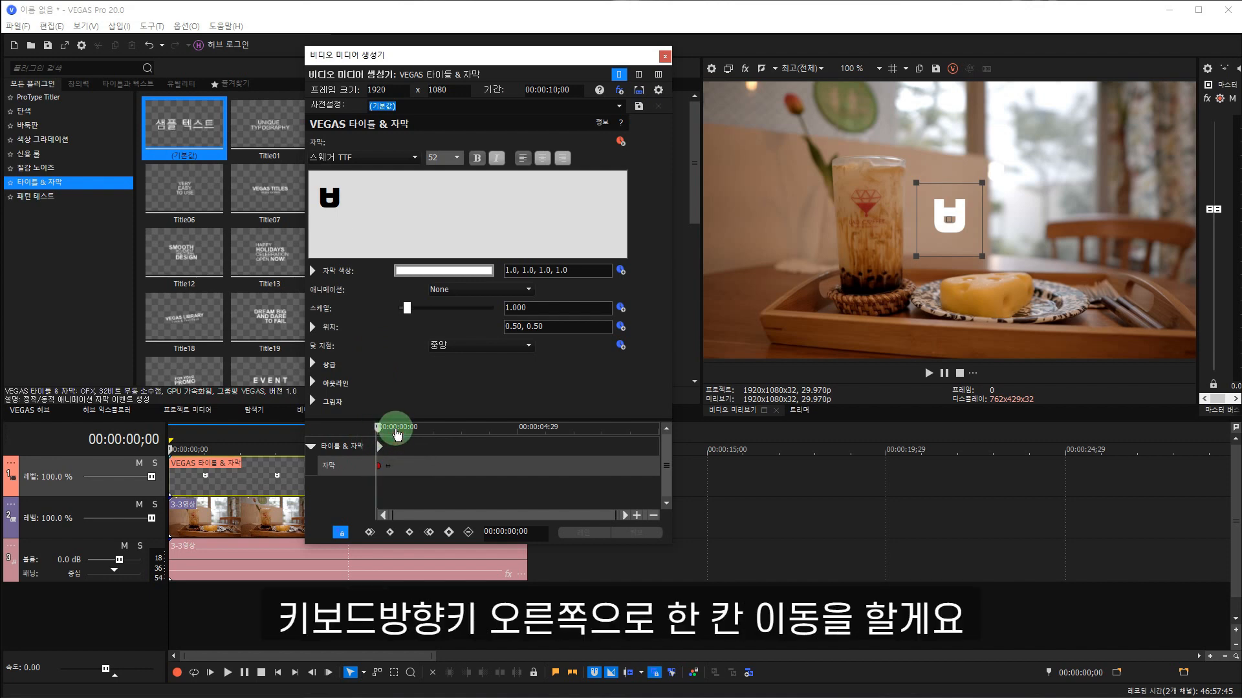
Replace the title text with 부 at 00:00:00;01 to add the second text keyframe.
key(Right)
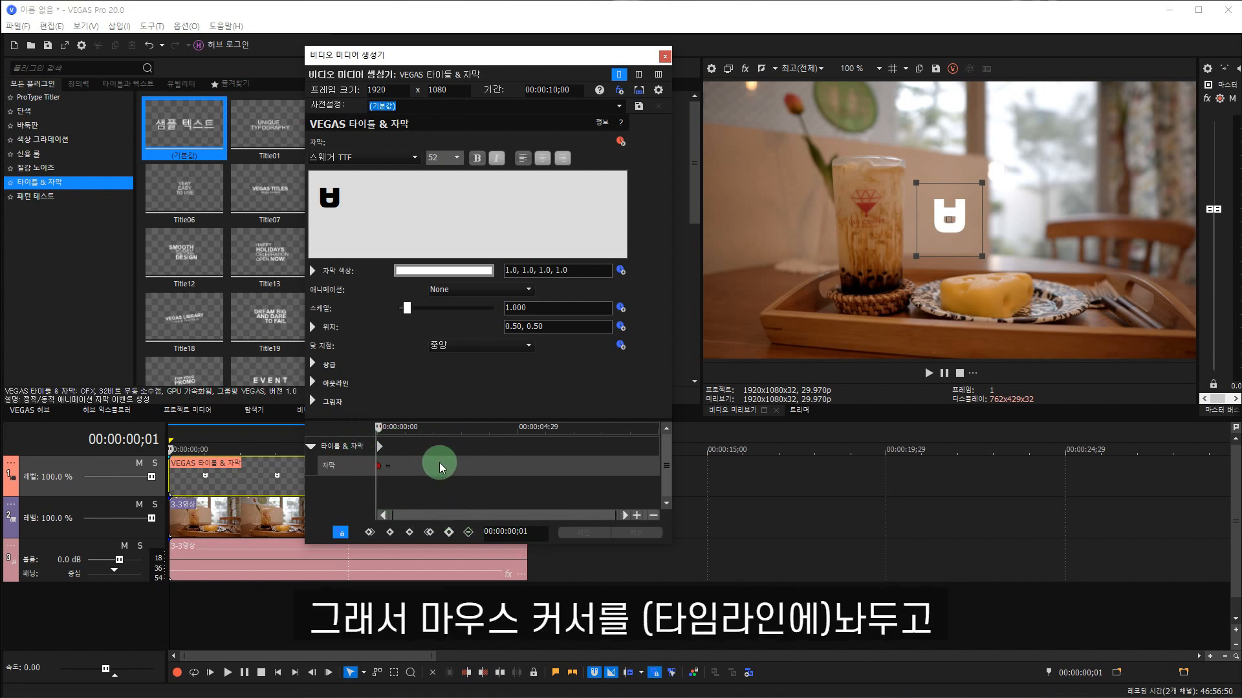
scroll(439, 463, up, 5)
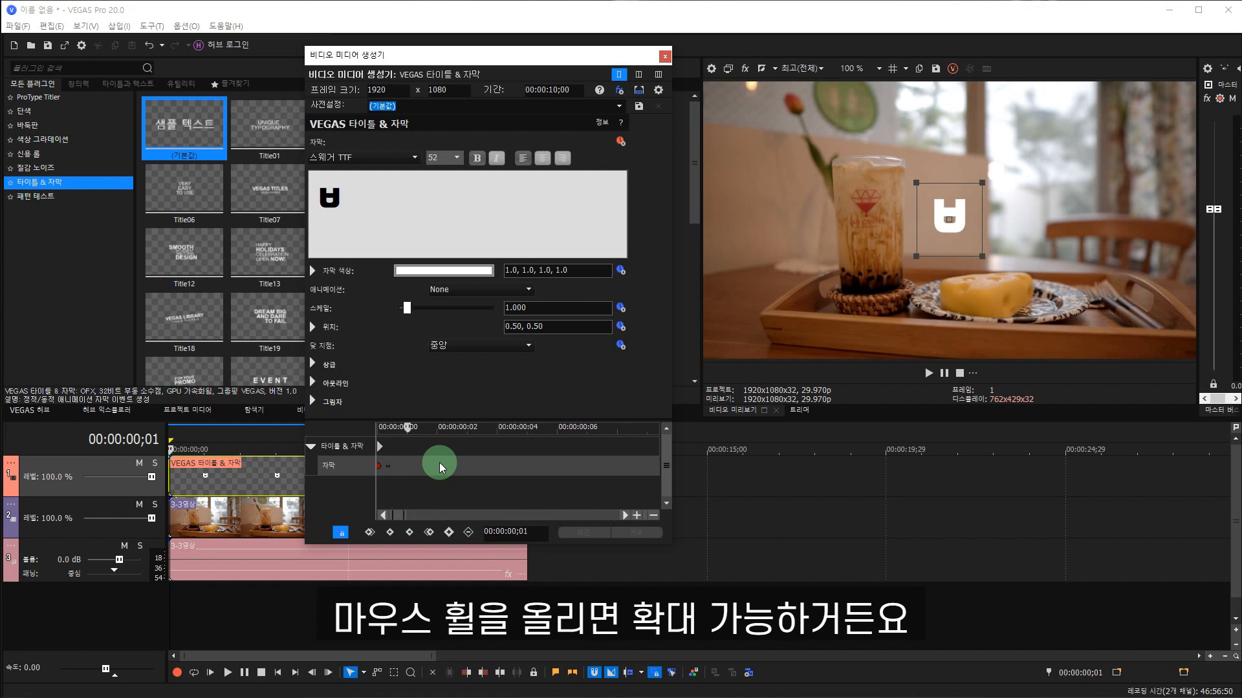
scroll(440, 463, up, 2)
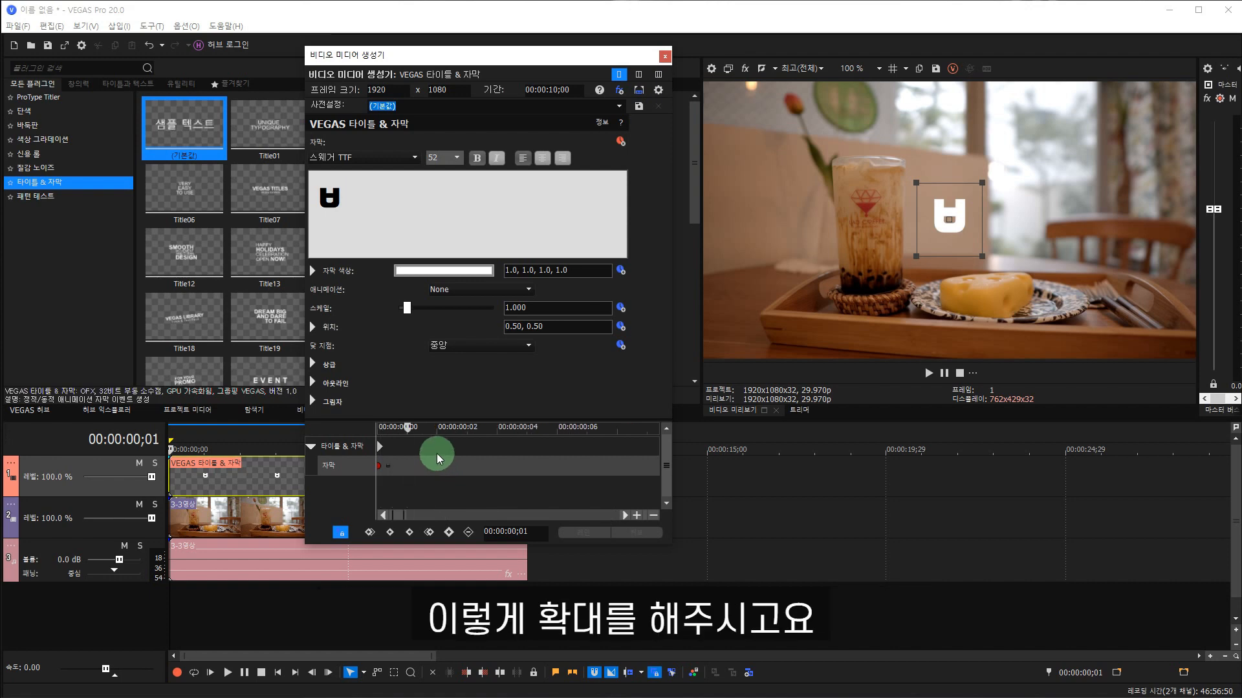
drag(369, 209, 218, 218)
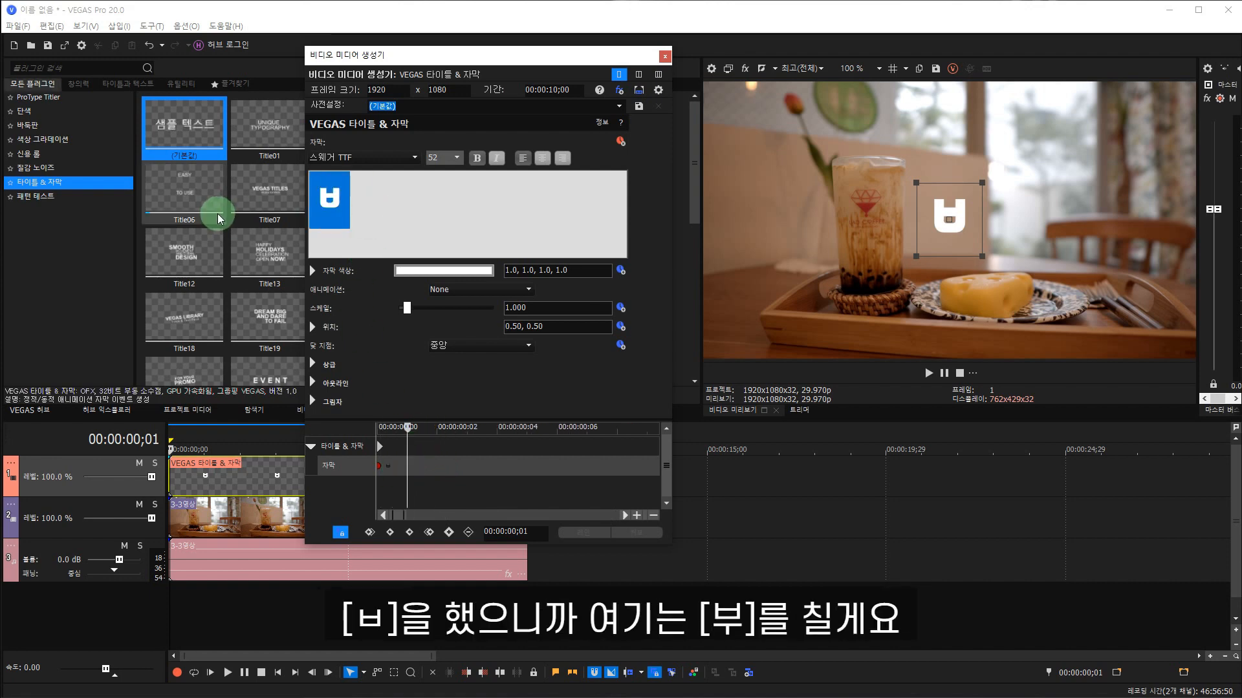
text(부)
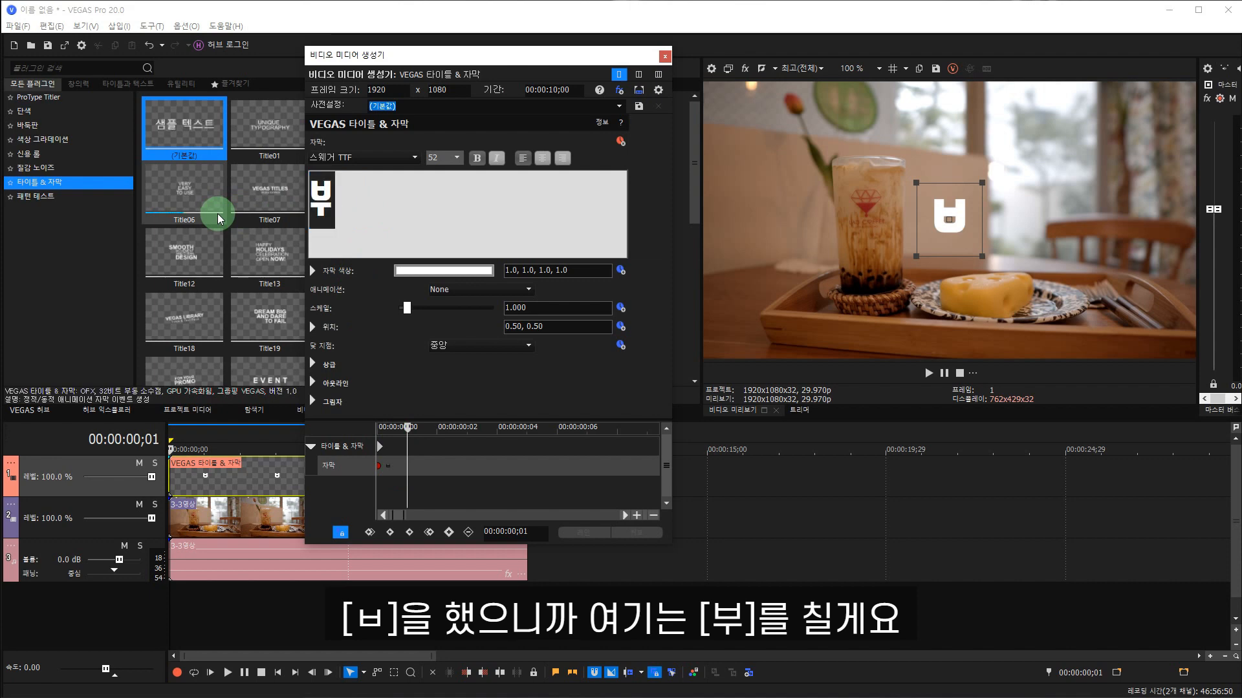
click(460, 428)
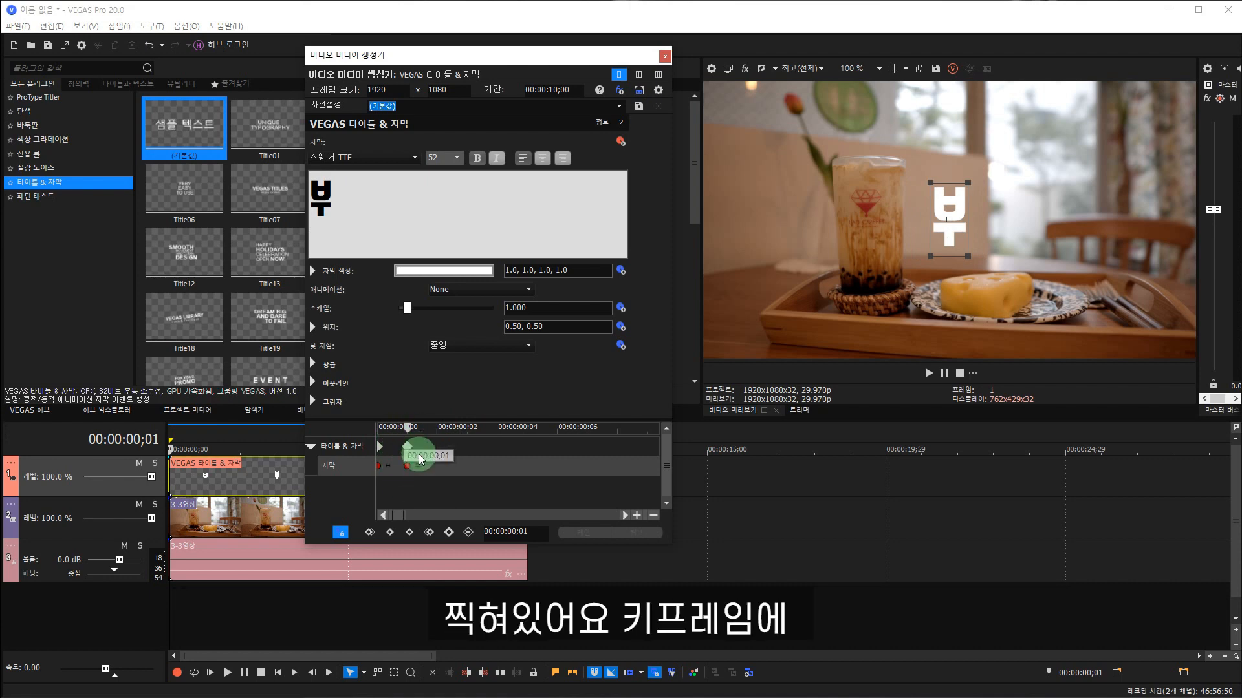
Add a text keyframe at 00:00:00;02 by appending ㅅ after 부.
click(452, 434)
click(388, 200)
text(ㅅ)
click(494, 432)
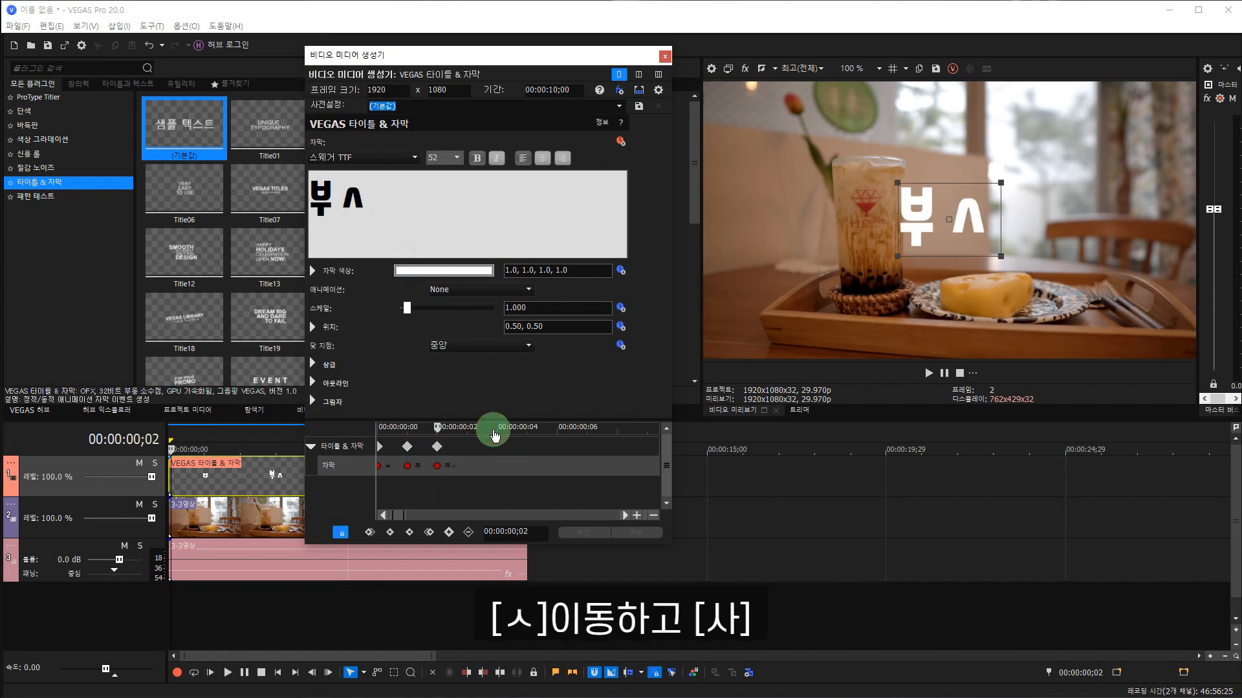
Add a text keyframe at 00:00:00;03 that replaces ㅅ with 사, giving 부사.
click(495, 434)
click(375, 201)
key(BackSpace)
text(사)
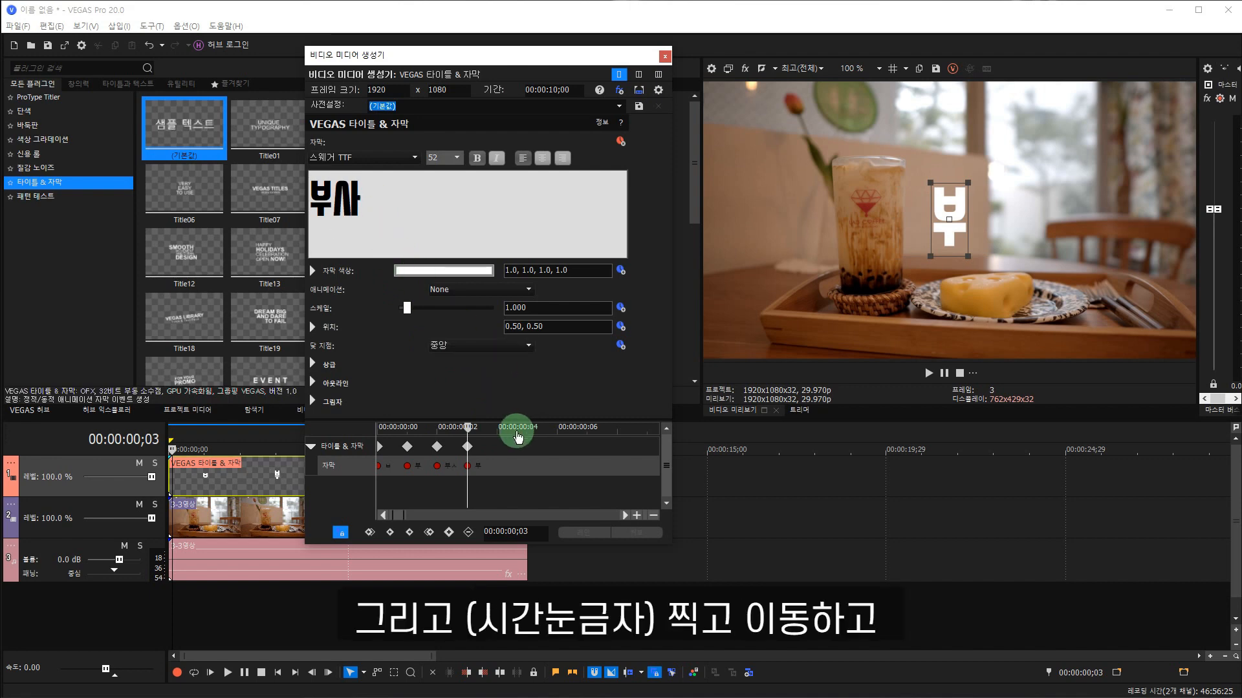
click(402, 210)
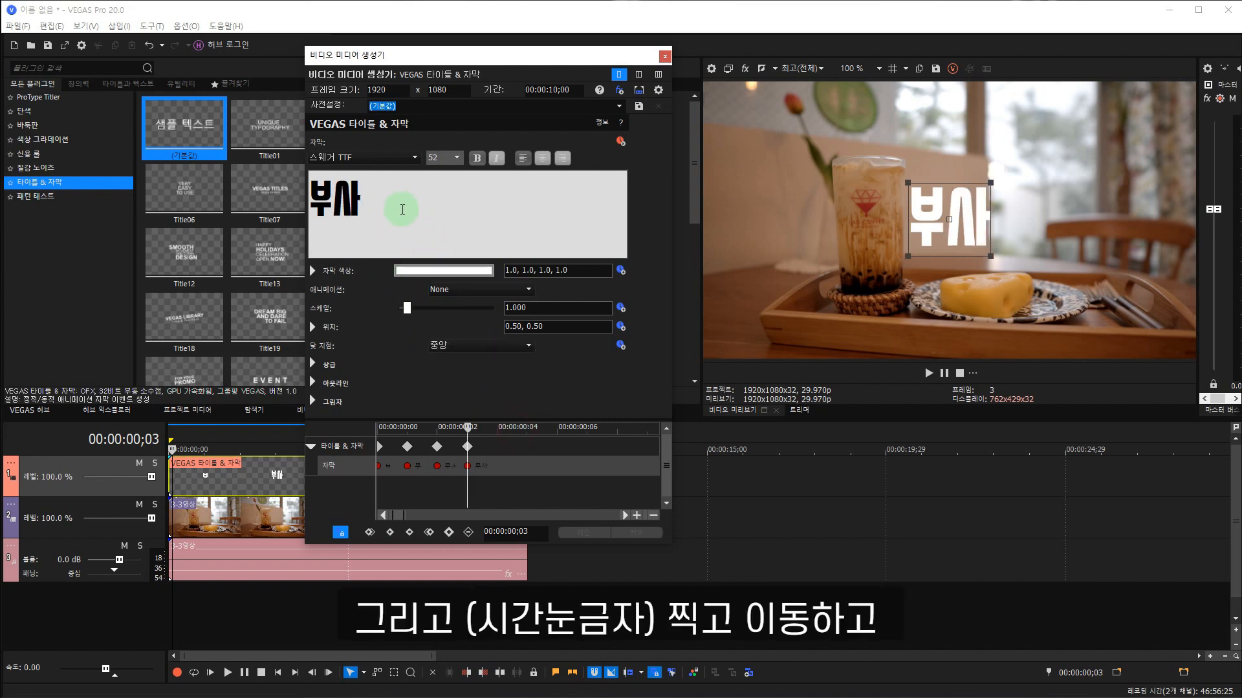
Add a text keyframe at 00:00:00;04 that replaces 사 with 산, giving 부산.
click(497, 426)
click(384, 199)
key(BackSpace)
text(ㅅ)
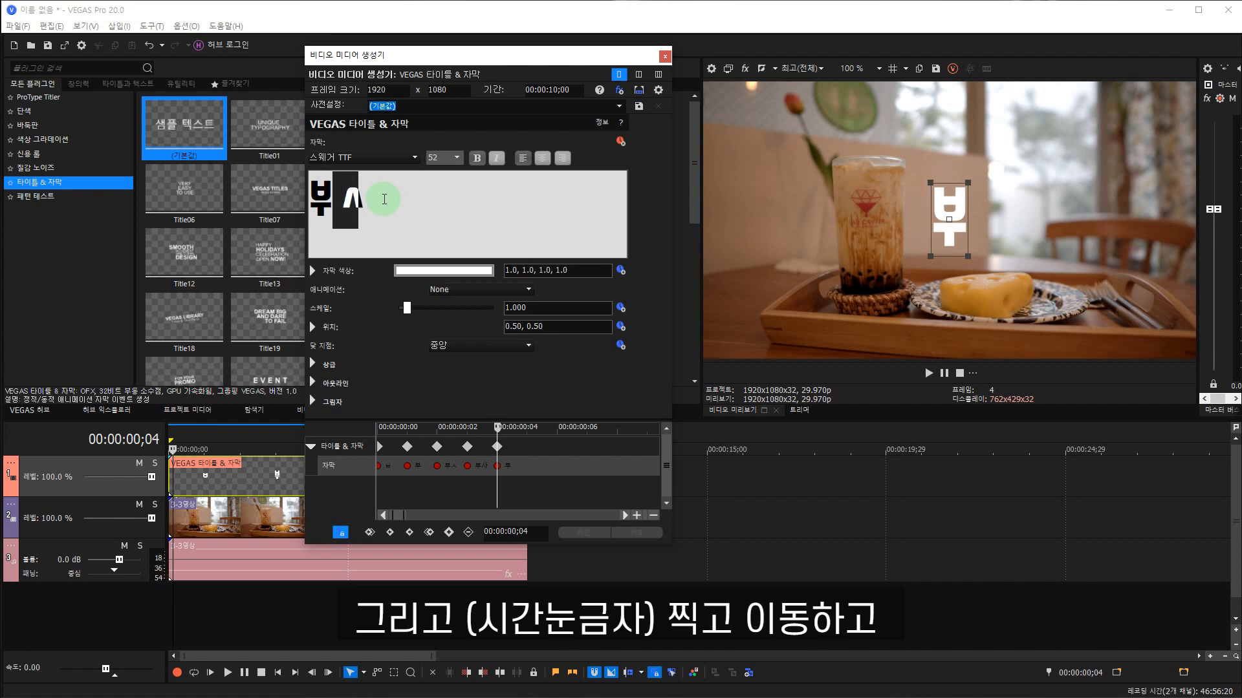
text(ㅏㄴ)
click(521, 429)
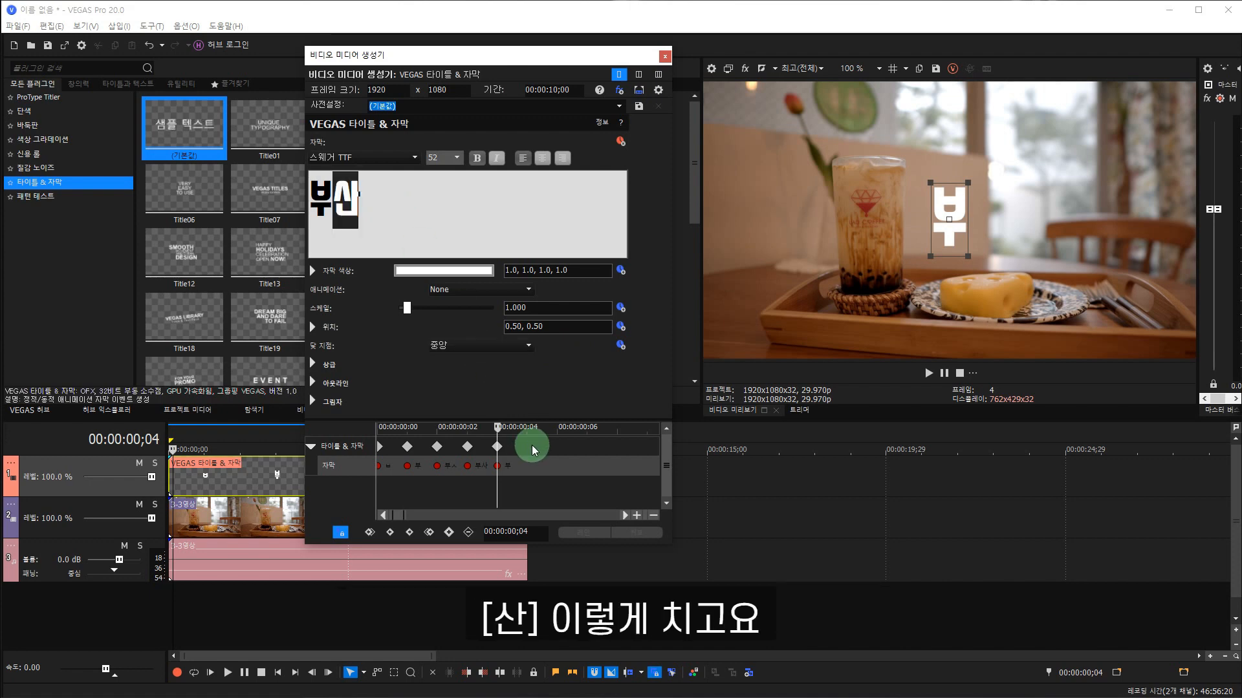
Step through the text keyframes from 00:00:00;01 to 00:00:00;05 to check the typing effect.
click(382, 430)
click(407, 446)
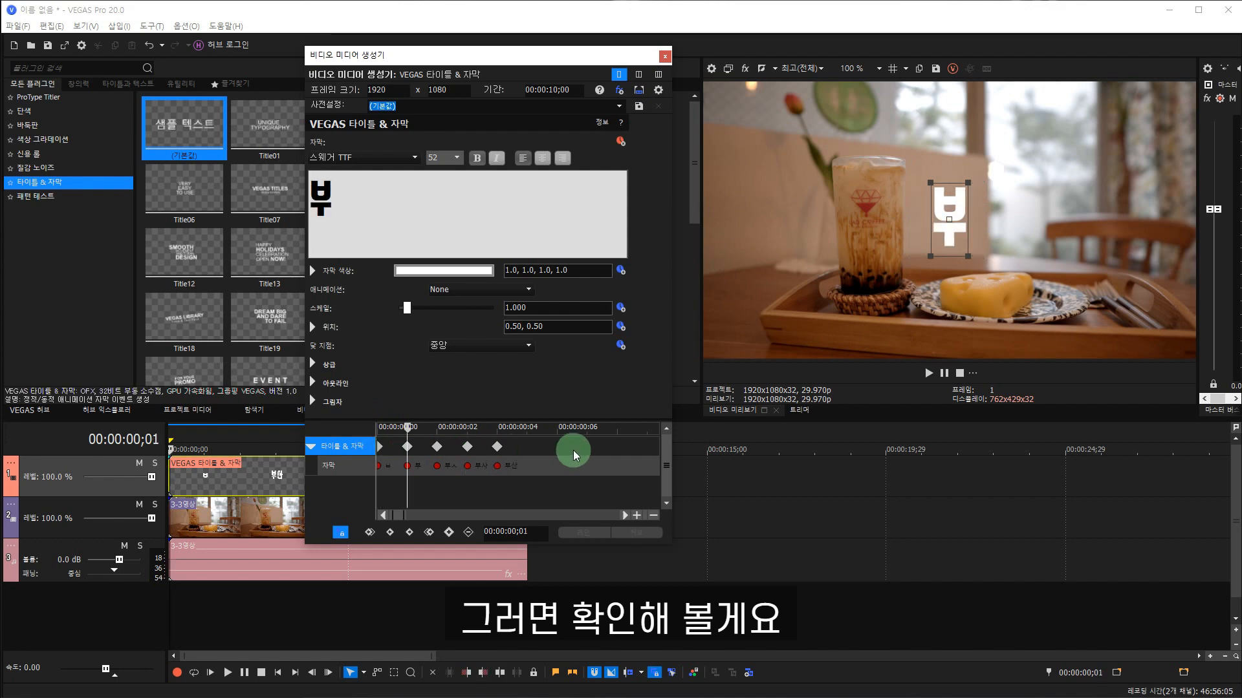
key(Right)
key(Right)
key(Right)
key(Right)
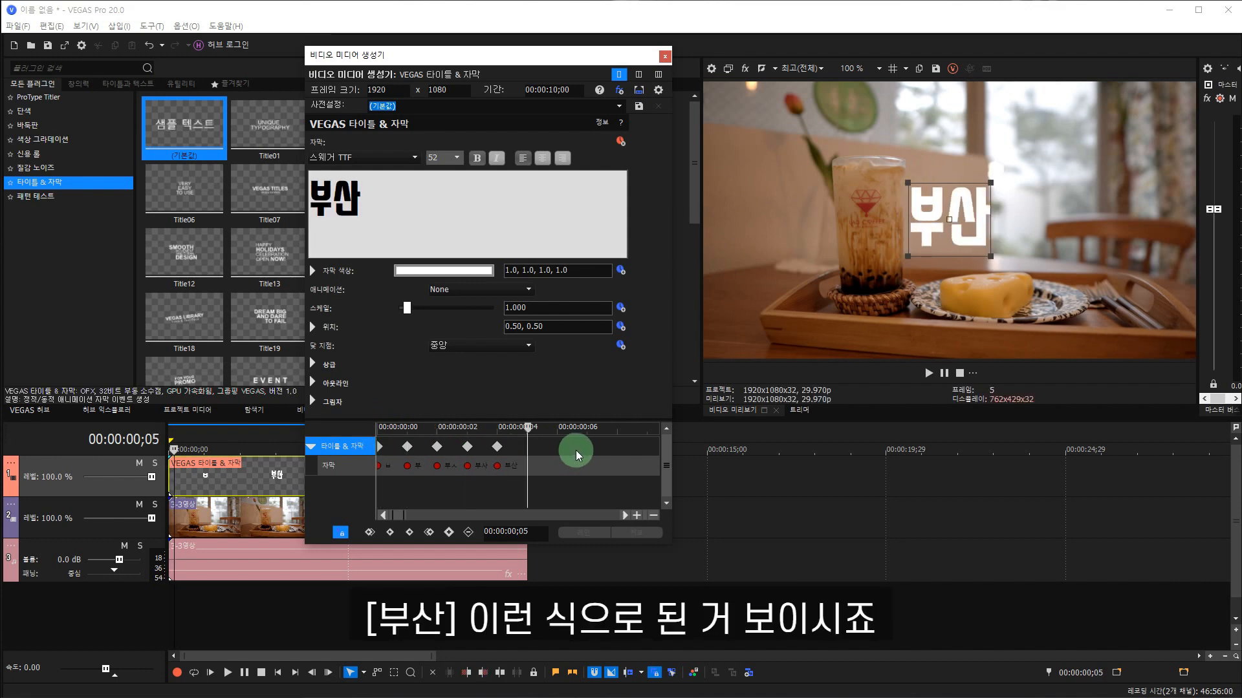
Add a space after 부산 at 00:00:00;05 and append ㄹ at 00:00:00;06 as text keyframes.
click(496, 446)
key(Right)
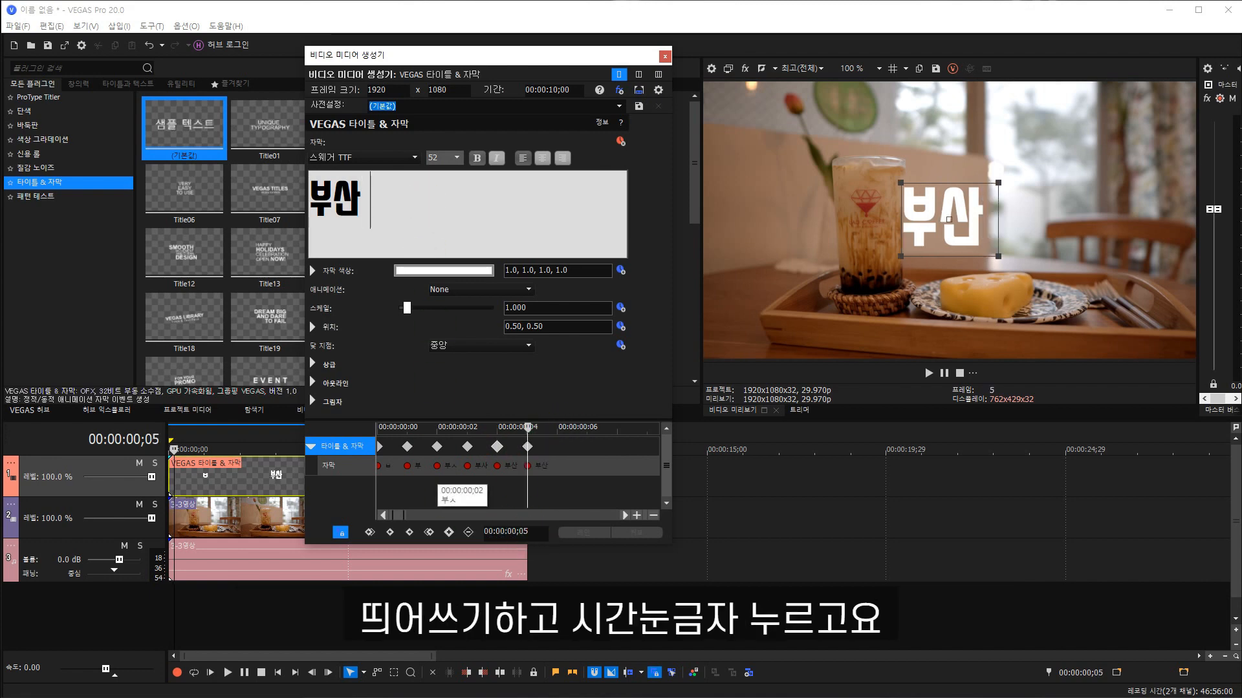
click(566, 434)
click(404, 188)
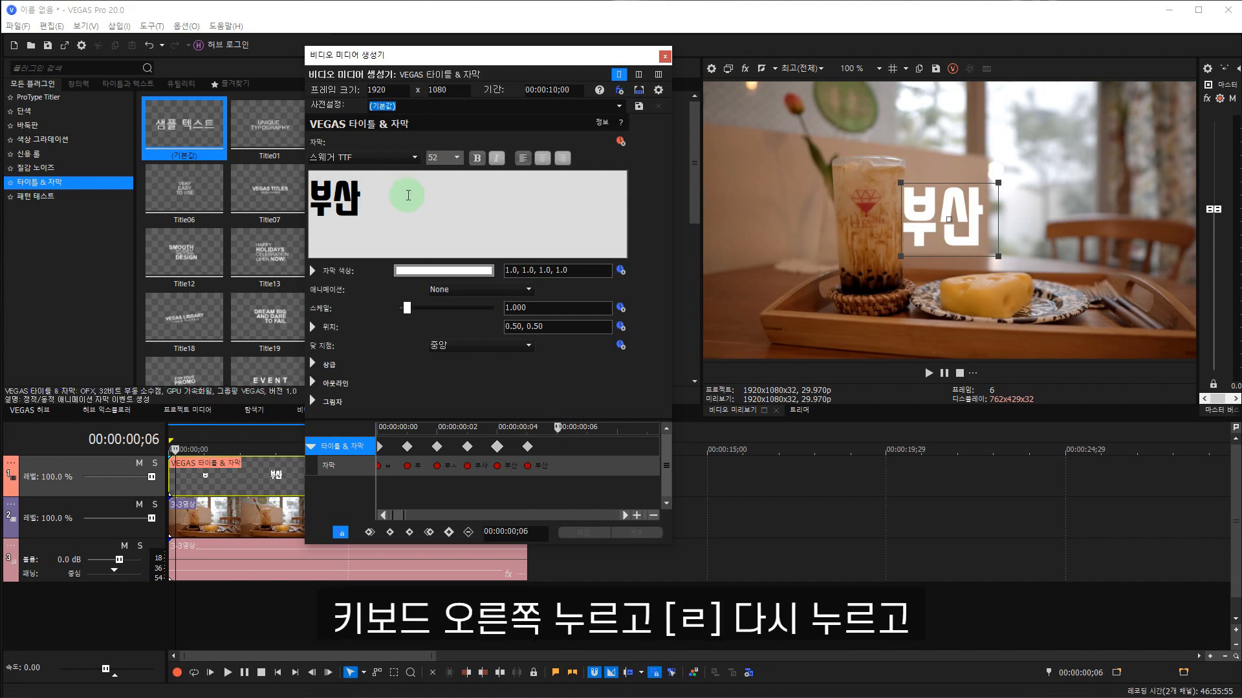
text(ㄹ)
click(598, 429)
Set the title text at 00:00:00;07 to 부산 라 by replacing ㄹ with 라.
click(469, 223)
key(BackSpace)
text(라)
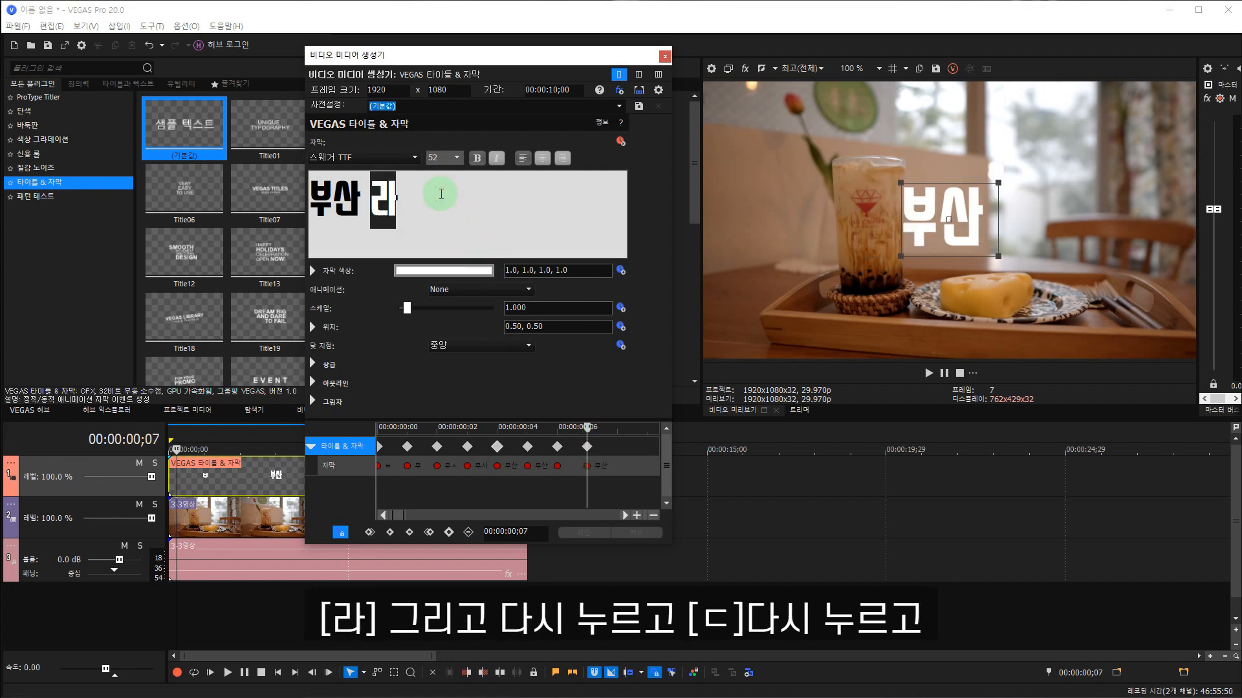
click(660, 458)
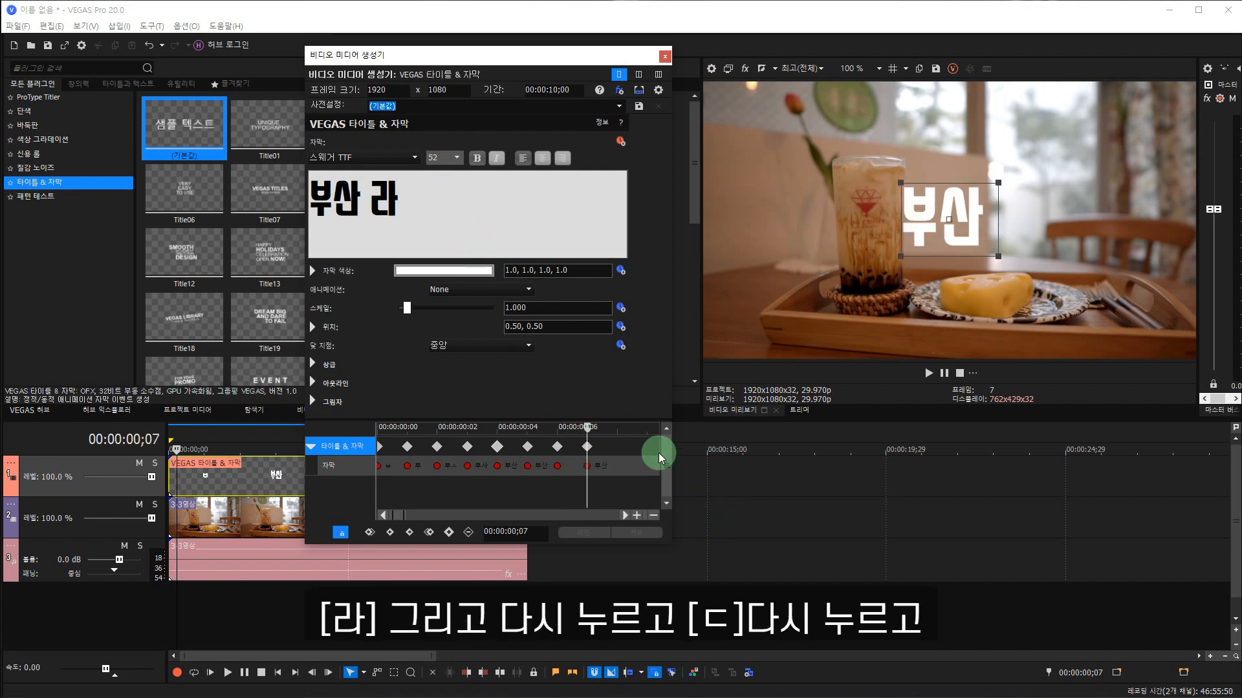
Add a text keyframe at 00:00:00;08 by appending ㄷ after 부산 라.
click(619, 429)
click(435, 244)
text(ㄷ)
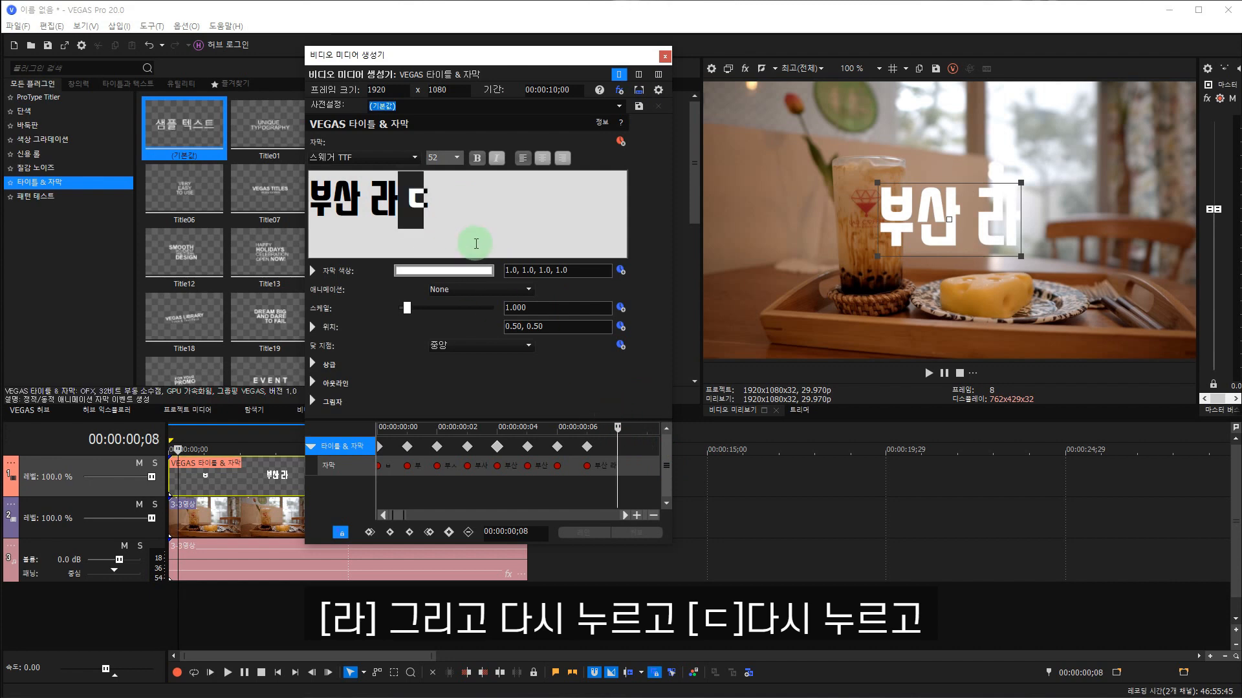
click(638, 430)
Add a text keyframe at 00:00:00;09 that replaces ㄷ with 드, giving 부산 라드.
click(437, 207)
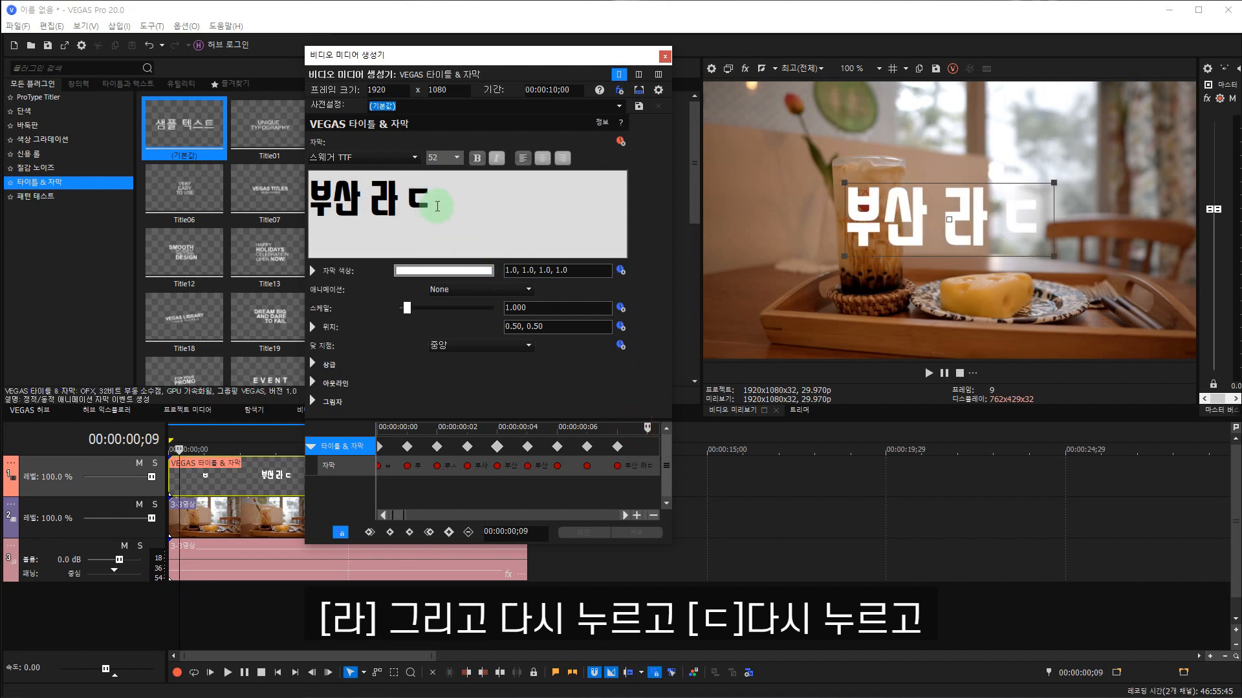
key(BackSpace)
key(BackSpace)
text(드)
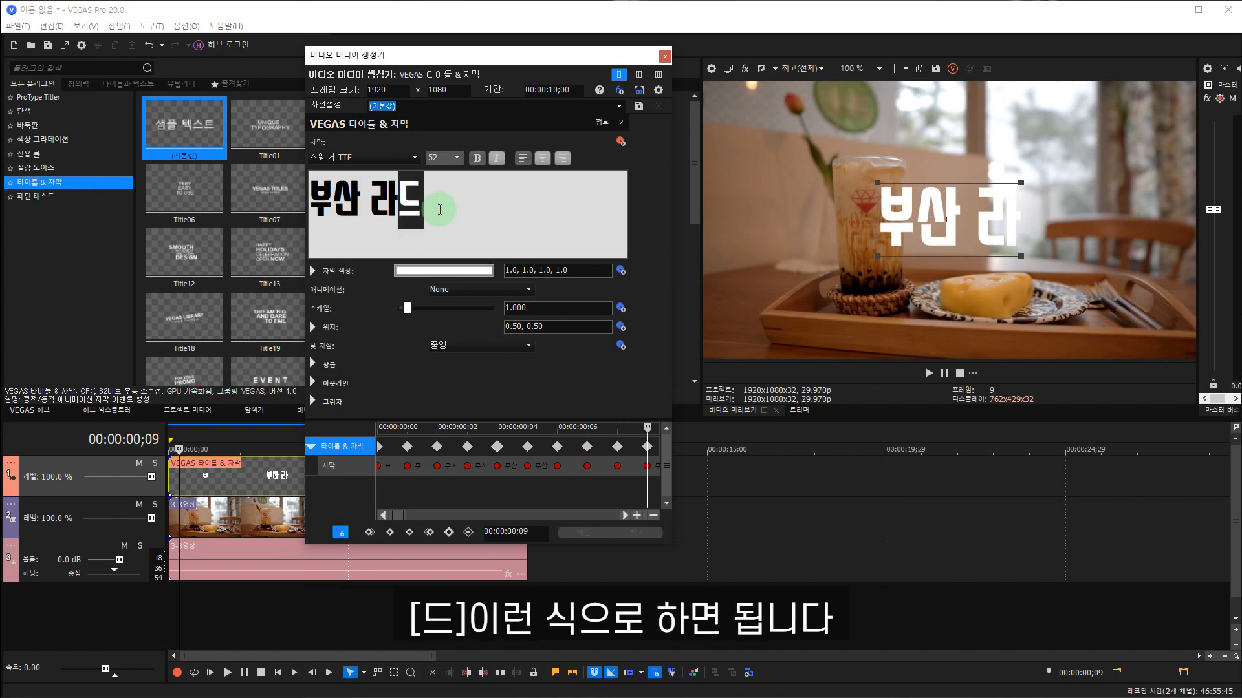
click(620, 425)
key(Right)
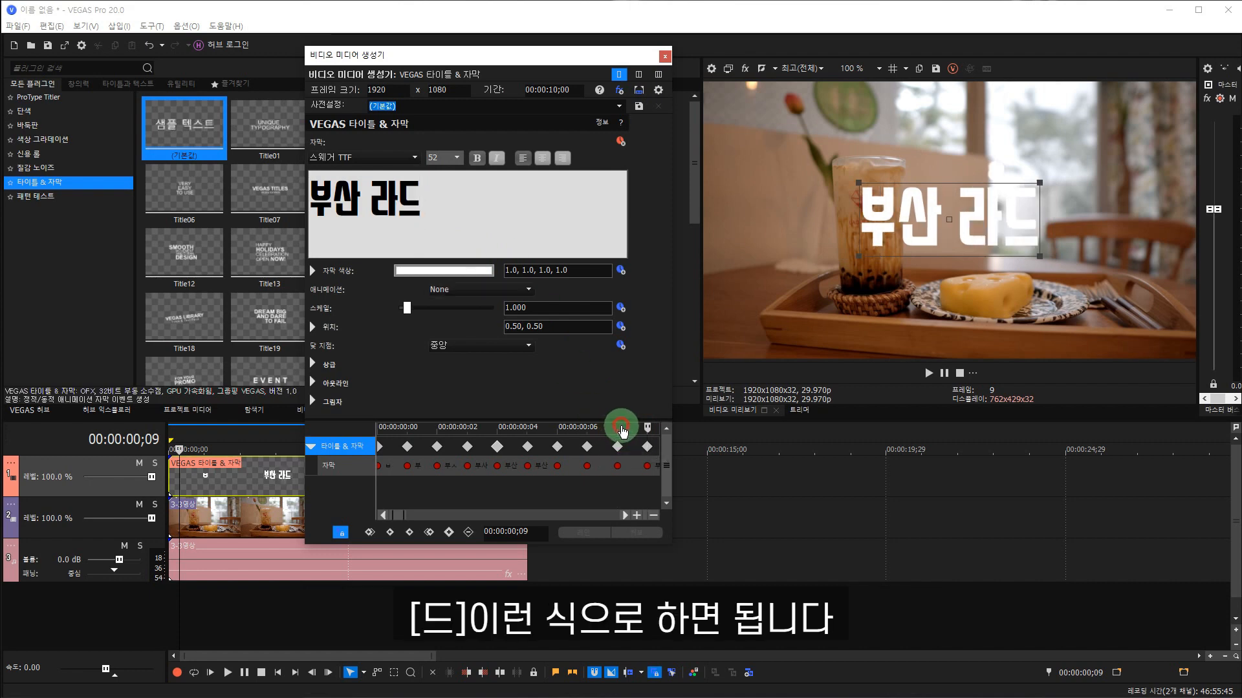
Step frame by frame through the title keyframes to check the letter-by-letter sequence of 부산 라드.
key(Left)
key(Left)
key(Left)
key(Left)
key(Left)
key(Left)
key(Left)
key(Left)
key(Left)
key(Left)
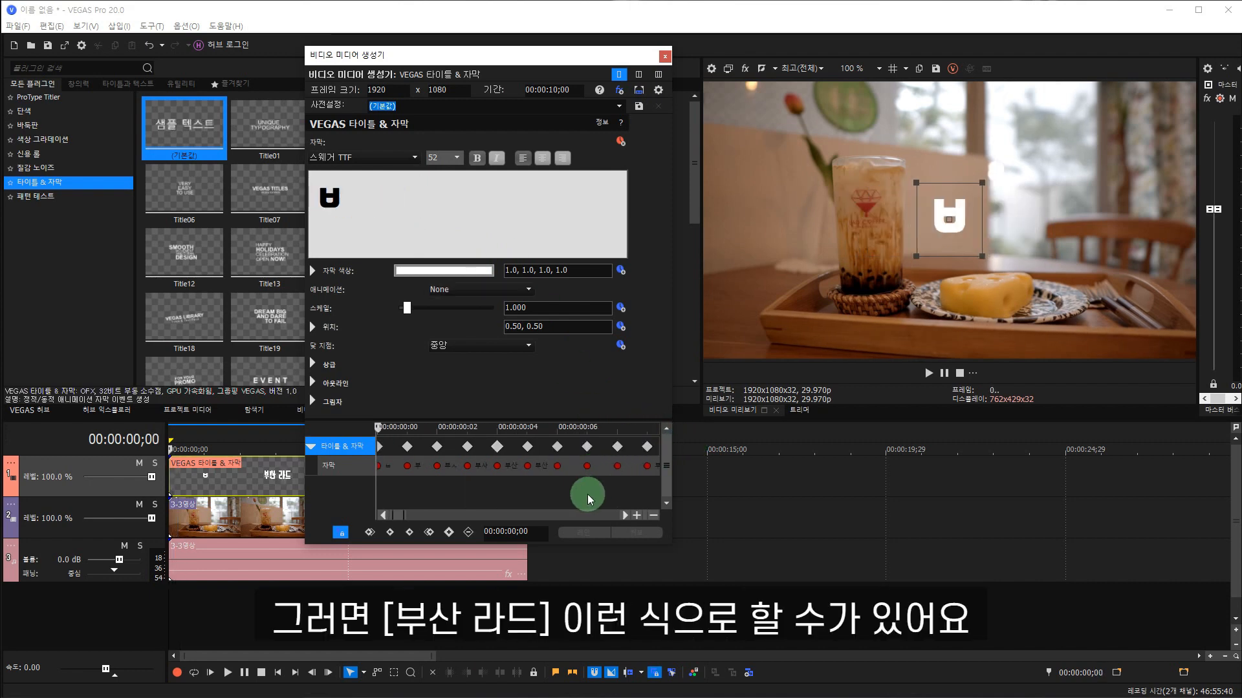
key(Right)
key(Right)
key(Right)
key(Right)
key(Right)
key(Right)
key(Right)
key(Right)
key(Right)
key(Right)
key(Right)
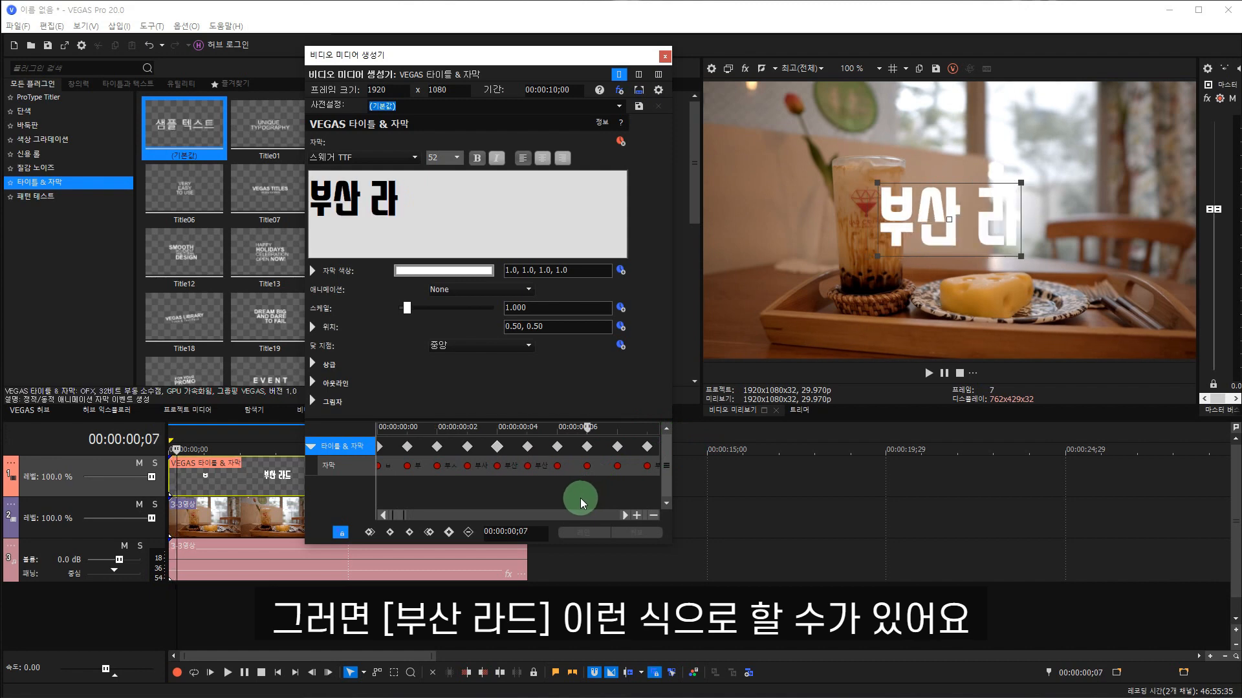
key(Left)
key(Left)
key(Left)
key(Left)
key(Left)
key(Left)
key(Left)
key(Left)
key(Left)
key(Left)
key(Left)
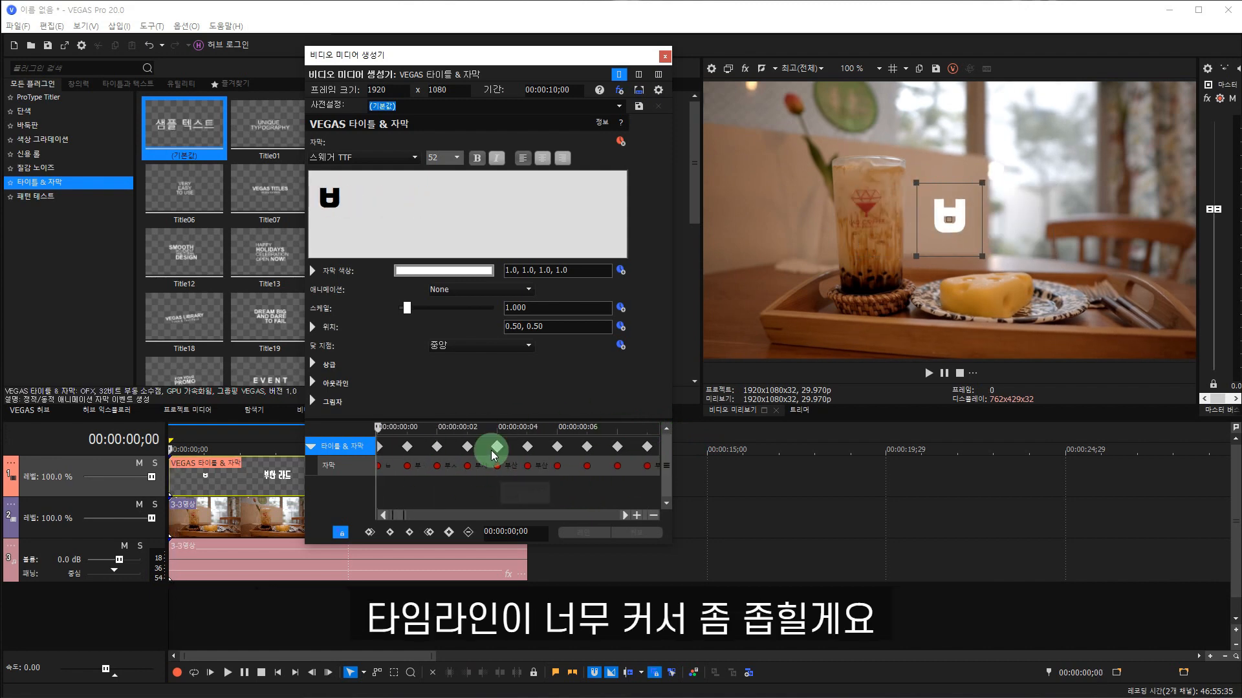
Play the typing effect from the start to check its speed, and stop the playback.
scroll(514, 467, down, 2)
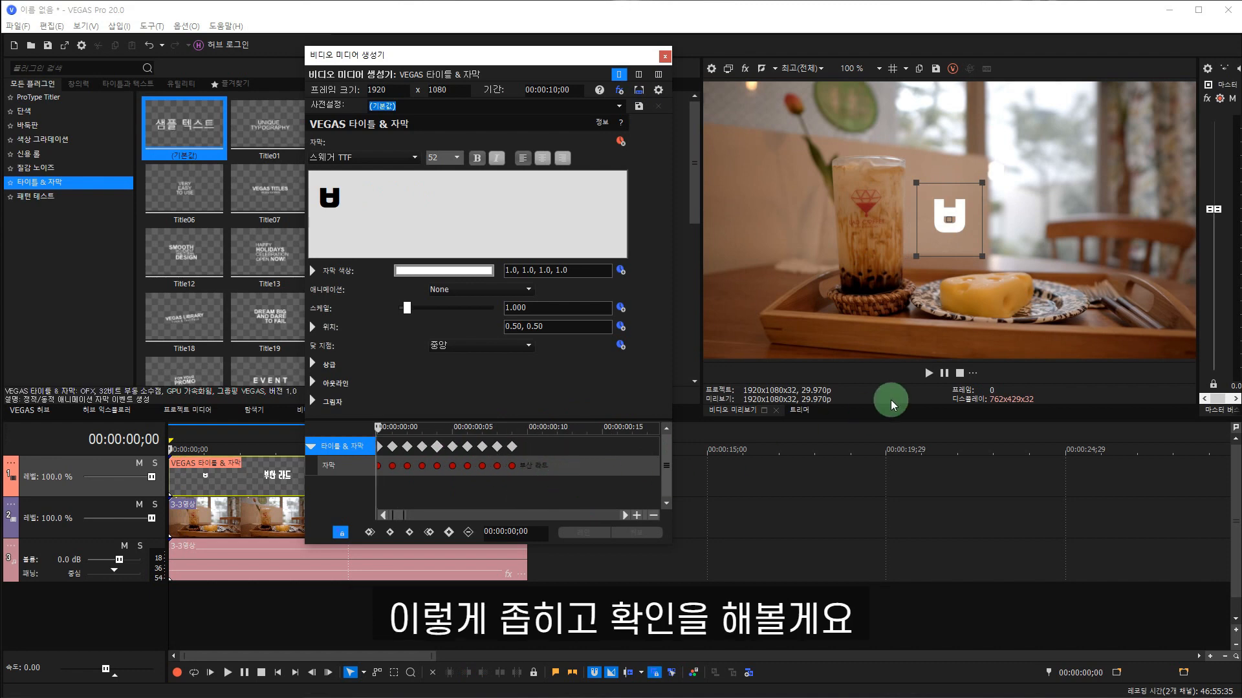
click(926, 374)
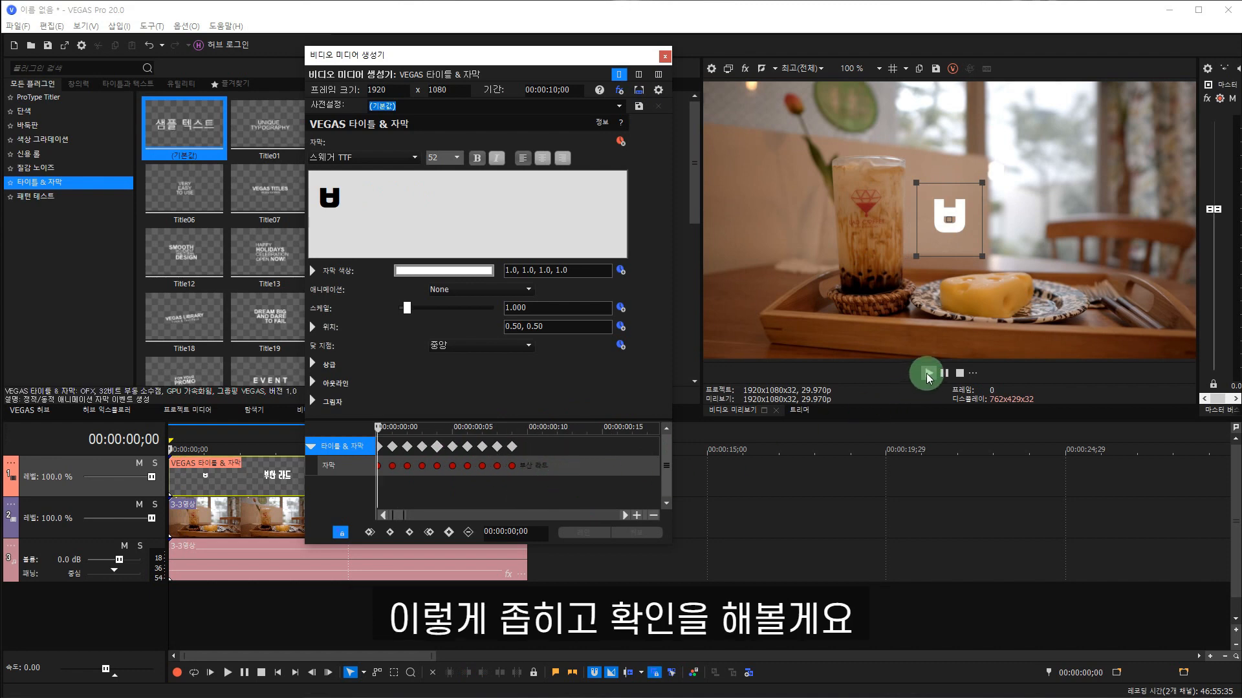
click(961, 374)
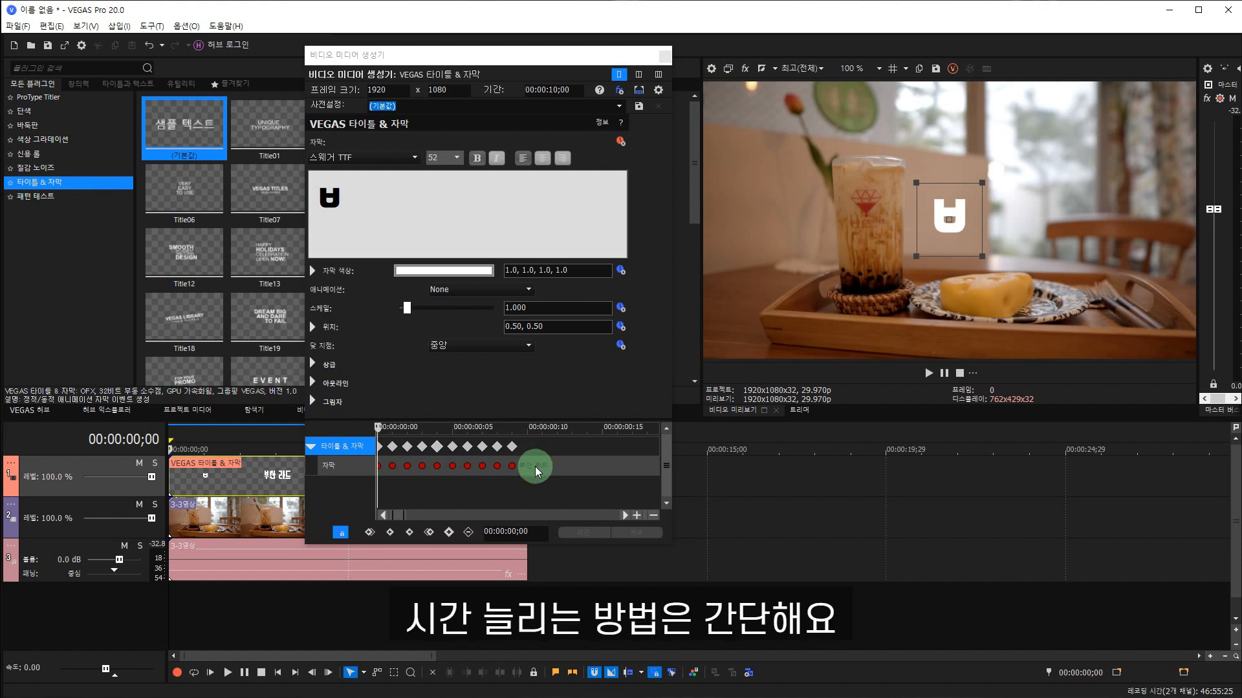
Stretch all text keyframes proportionally so the last one lands at 00:00:01;00, and preview the slower typing effect.
scroll(534, 467, down, 3)
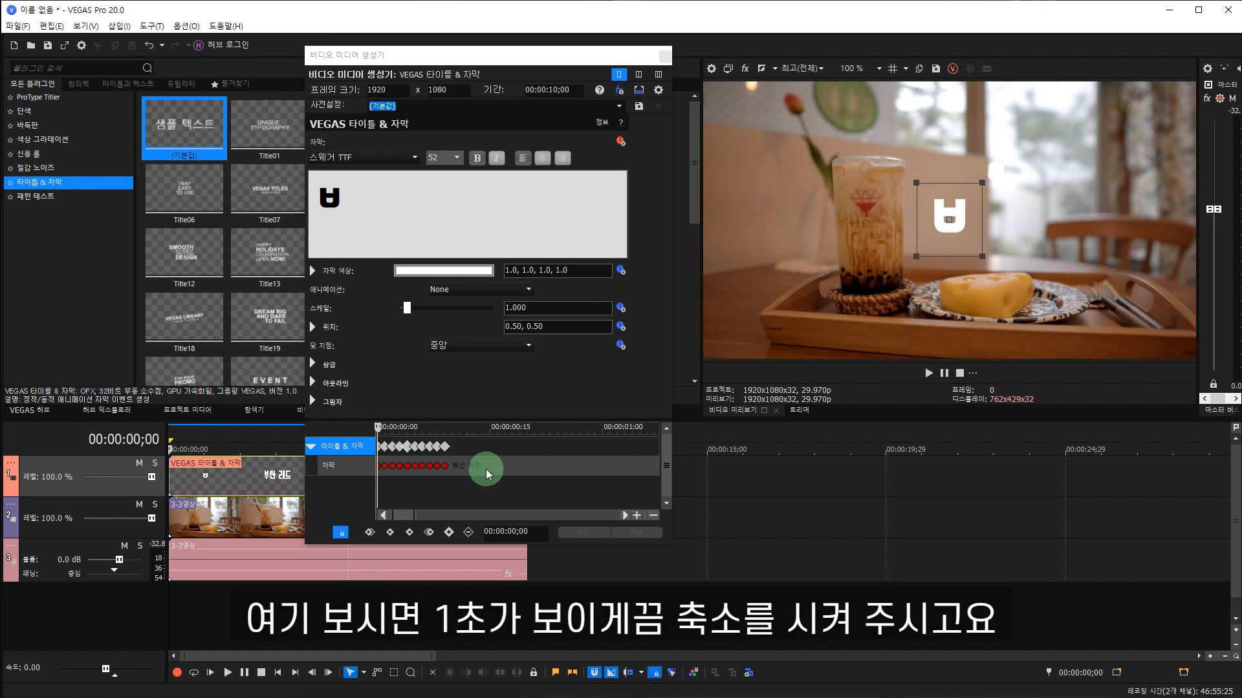
click(379, 465)
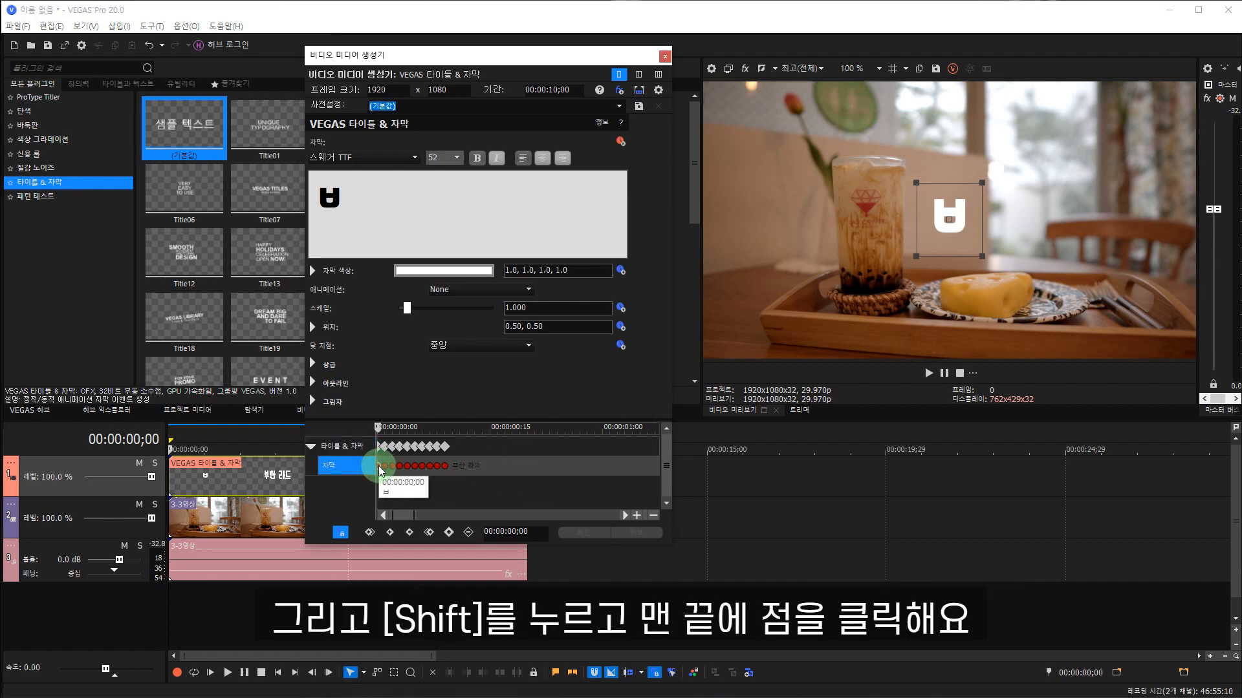
shift+click(445, 466)
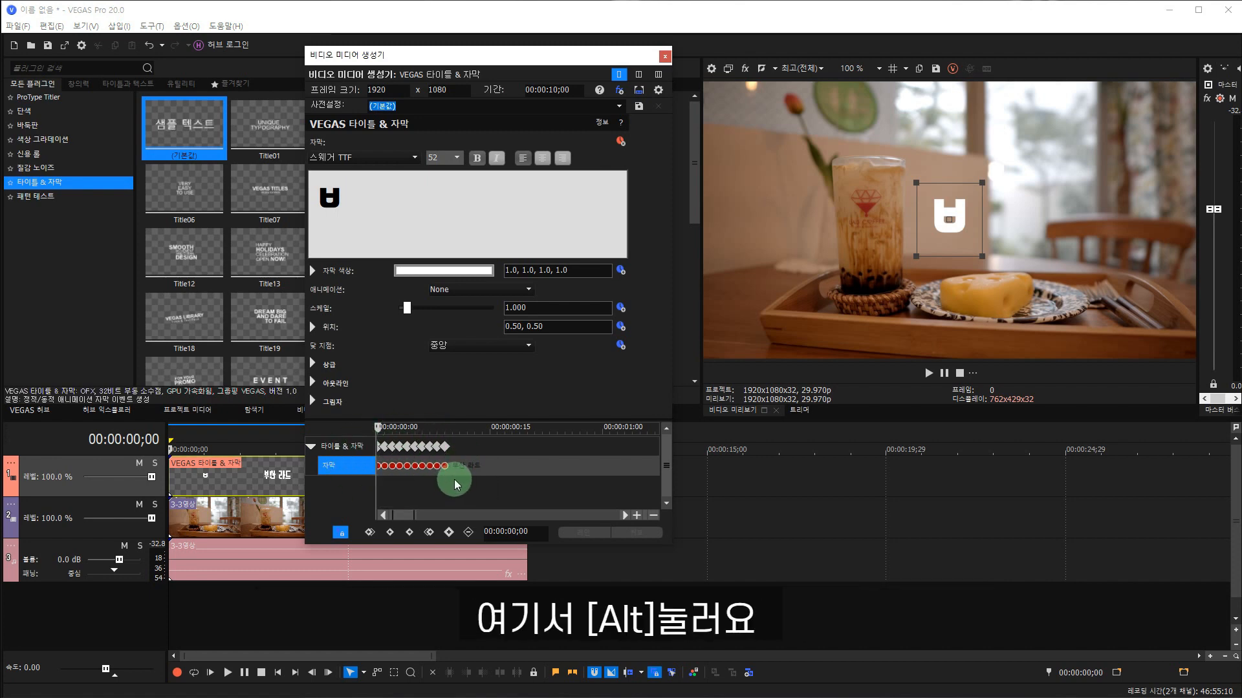
drag(447, 466, 602, 475)
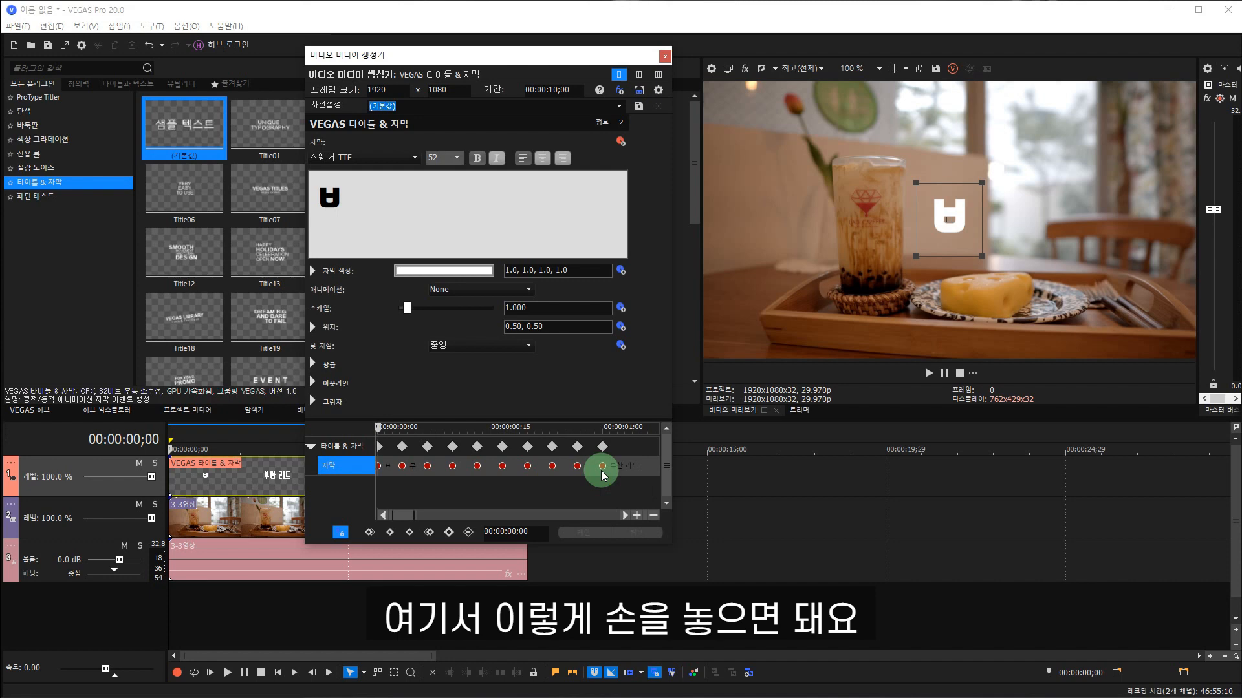
click(928, 373)
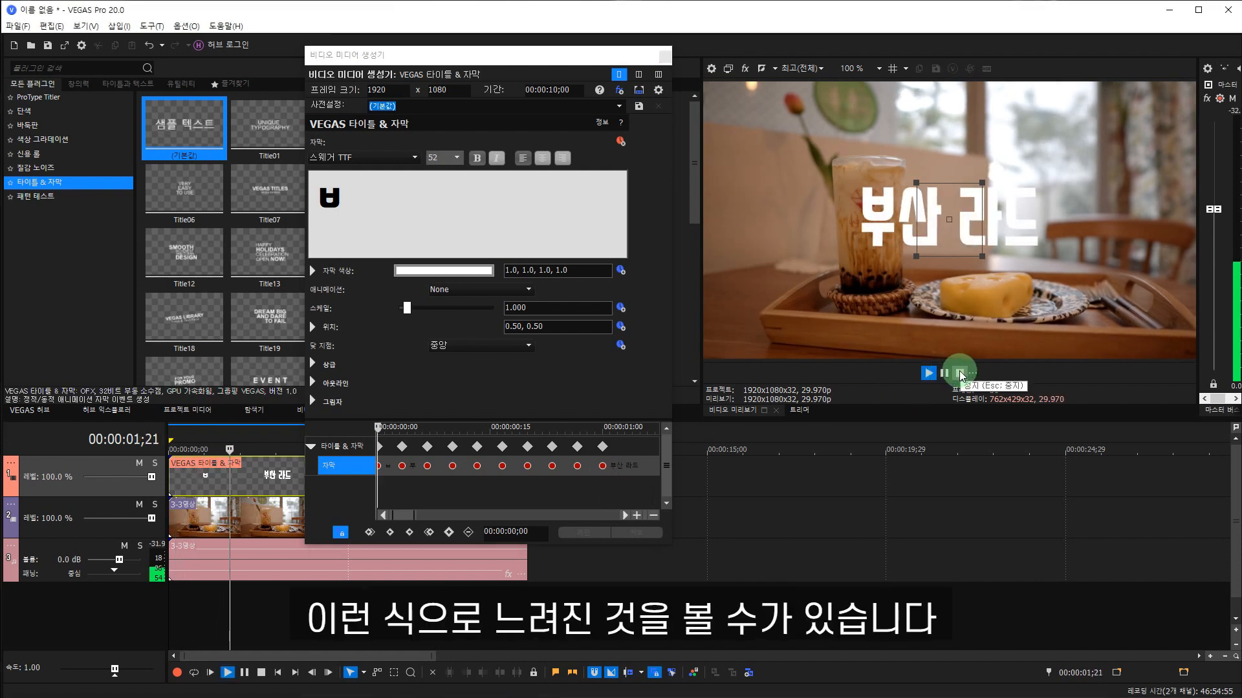
click(960, 374)
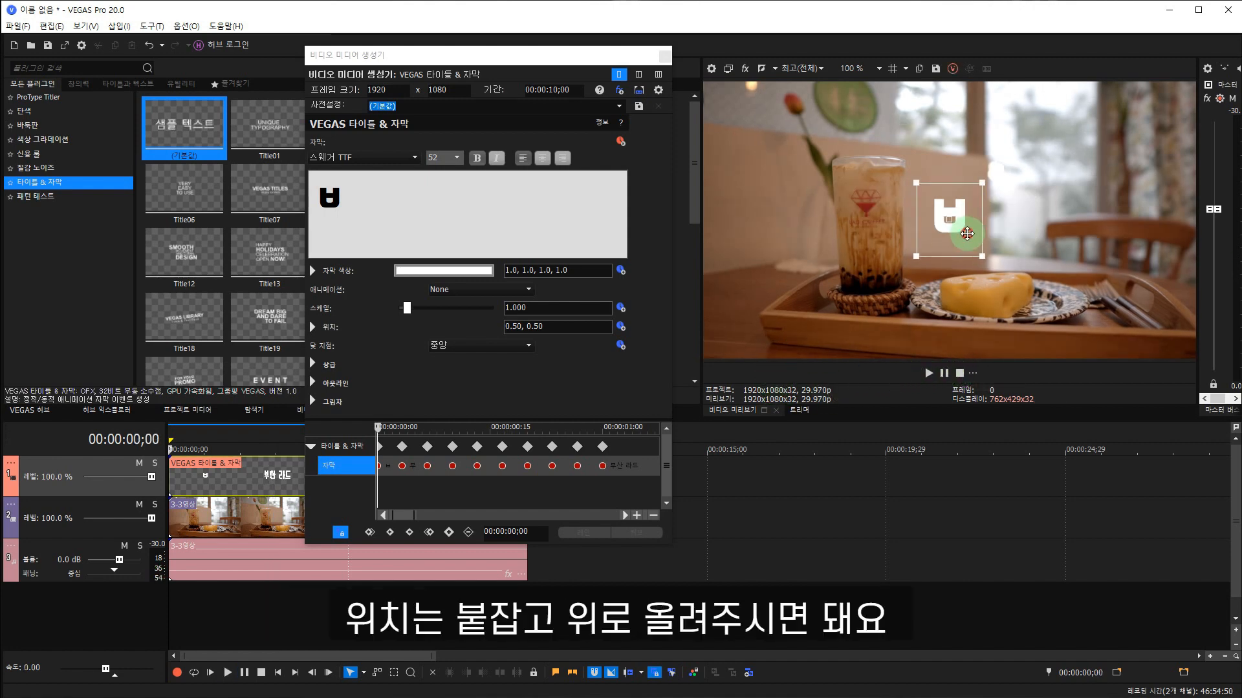
Move the 부산 라드 title up to position 0.50, 0.65 and close its settings.
drag(966, 232, 966, 192)
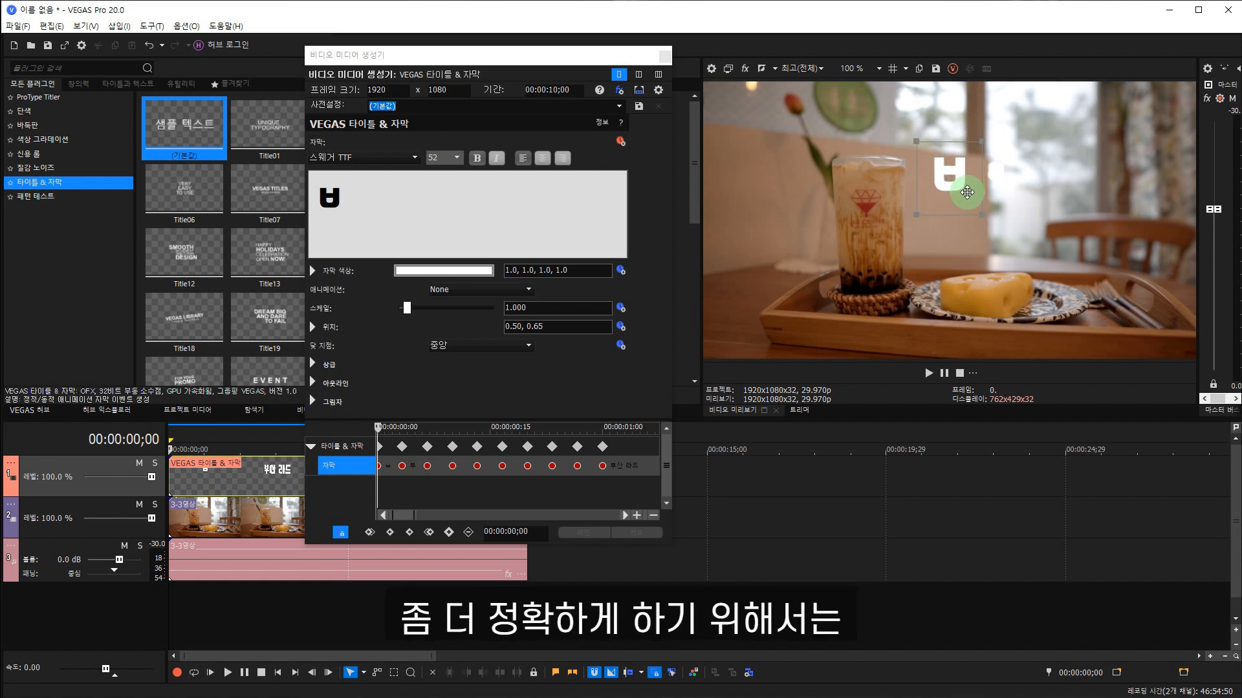
click(511, 326)
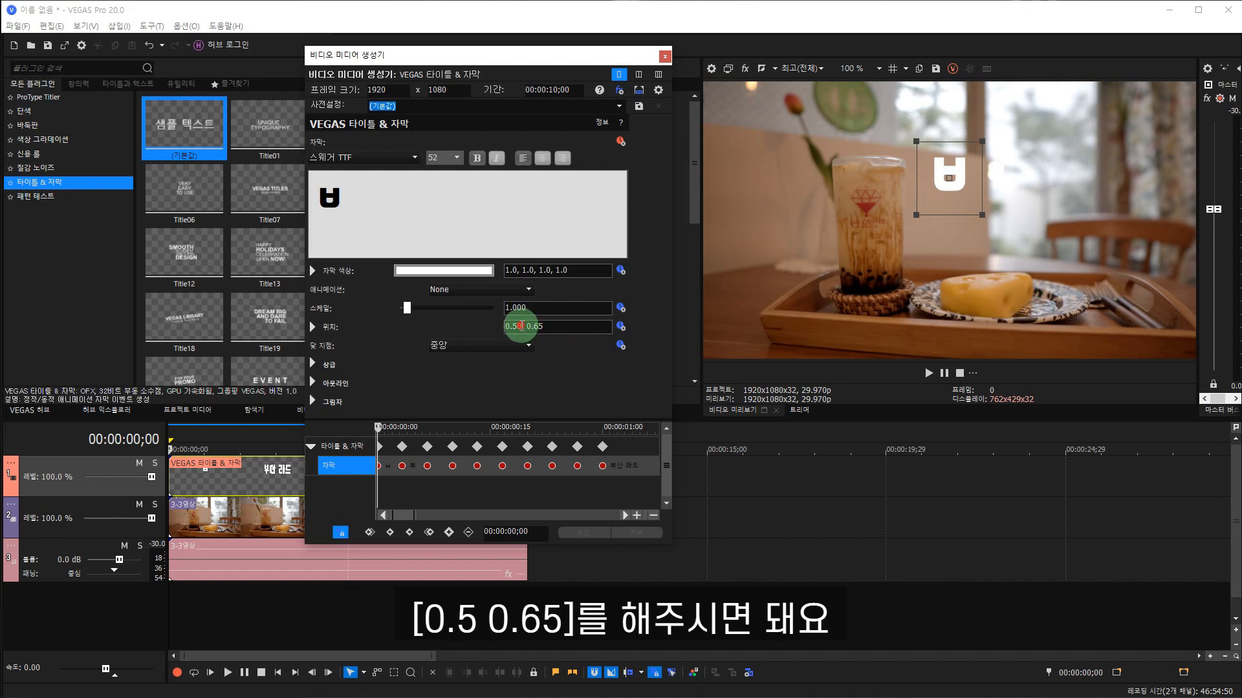
click(546, 327)
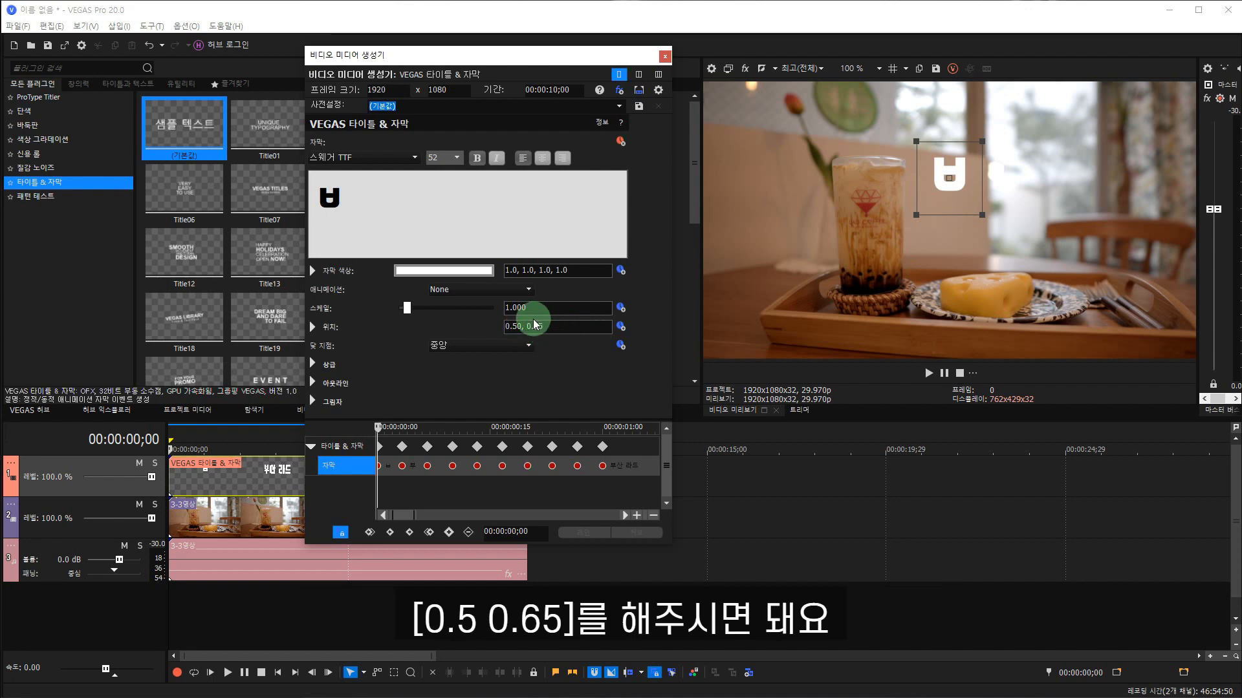
click(665, 56)
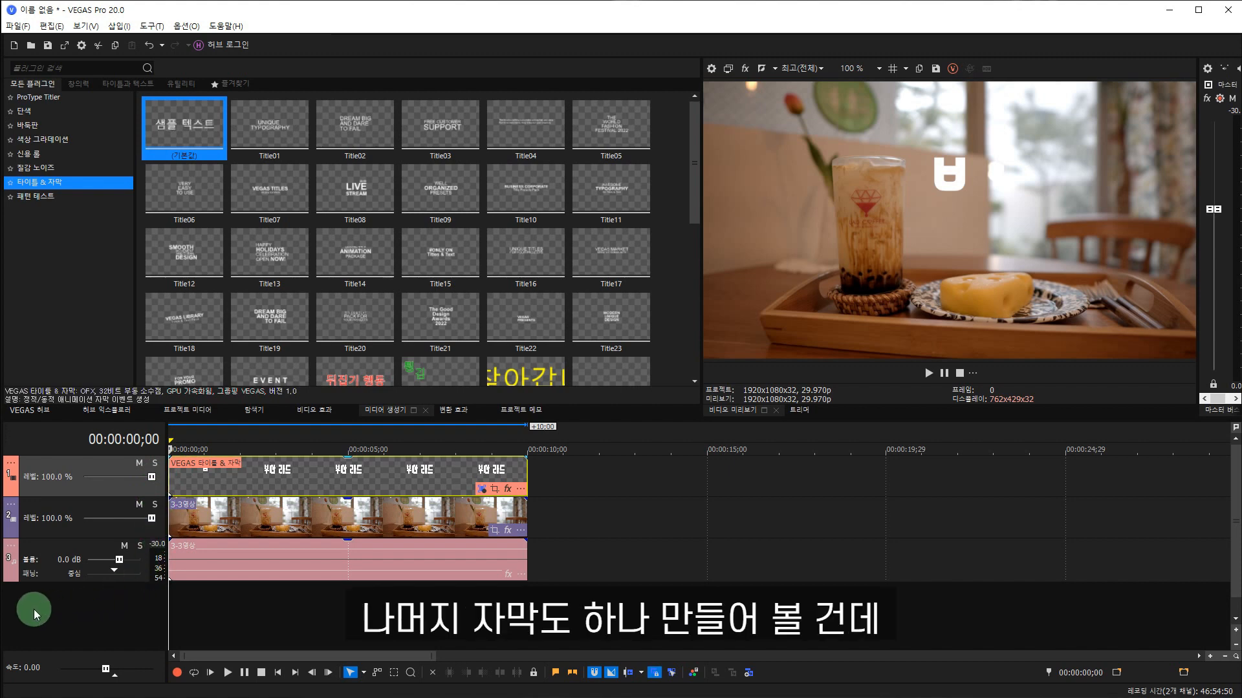
Insert a new video track and place the default 타이틀 & 자막 sample text at its start.
right_click(51, 601)
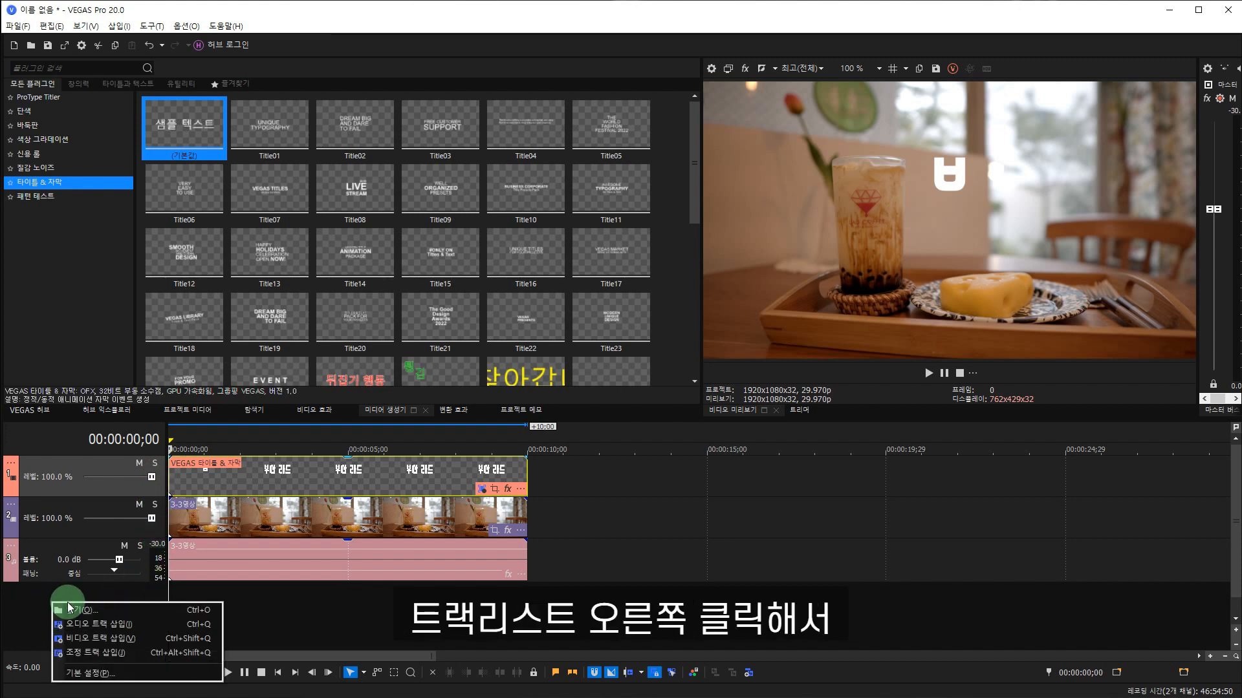
click(157, 638)
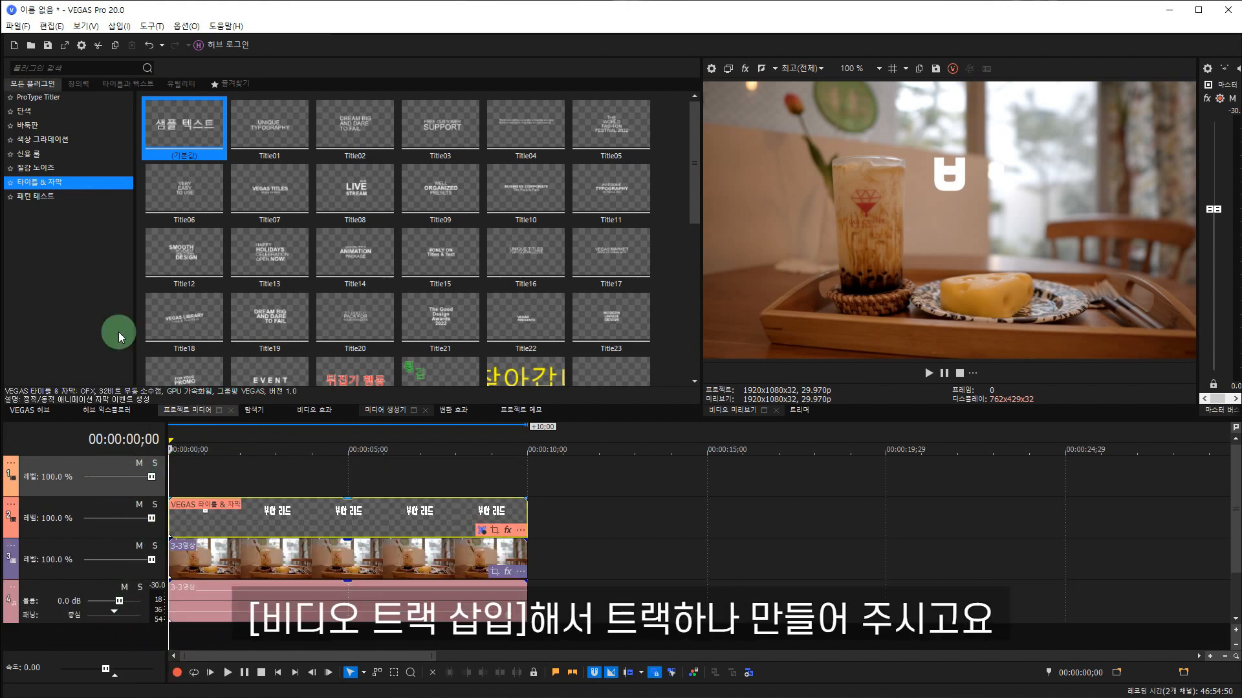
click(81, 183)
drag(194, 123, 181, 479)
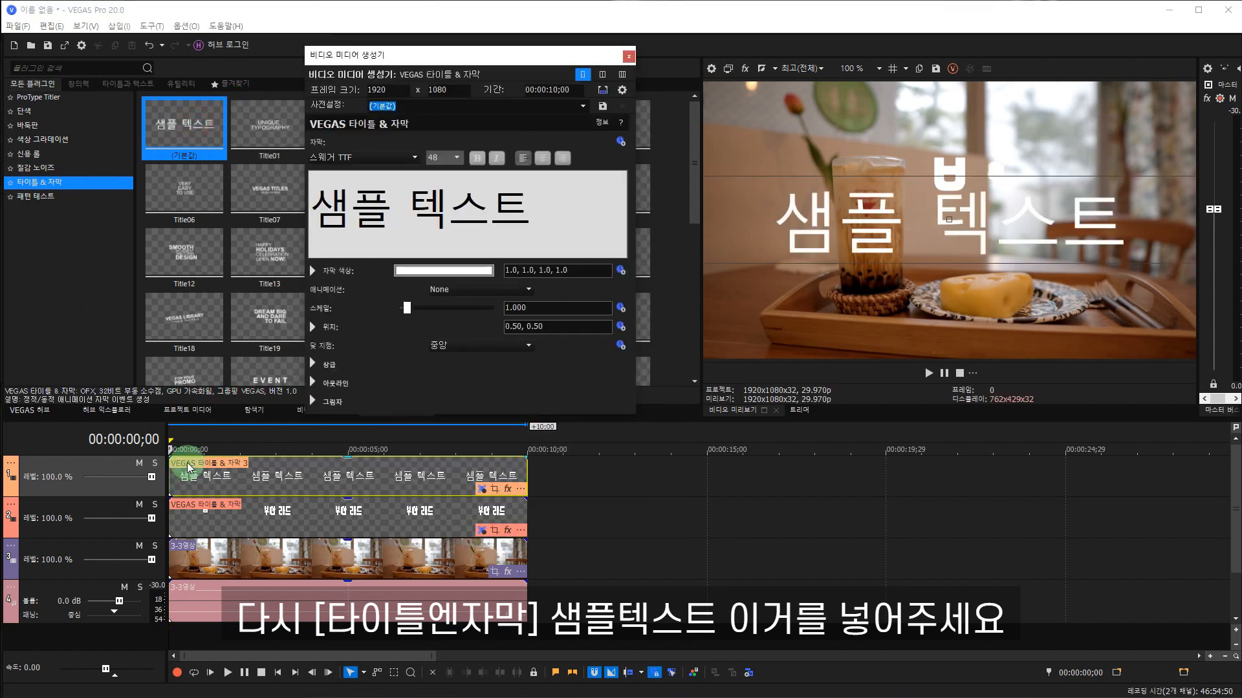
Format the whole sample text in the 스웨거 TTF font, size 18, bold.
drag(568, 208, 244, 197)
click(414, 158)
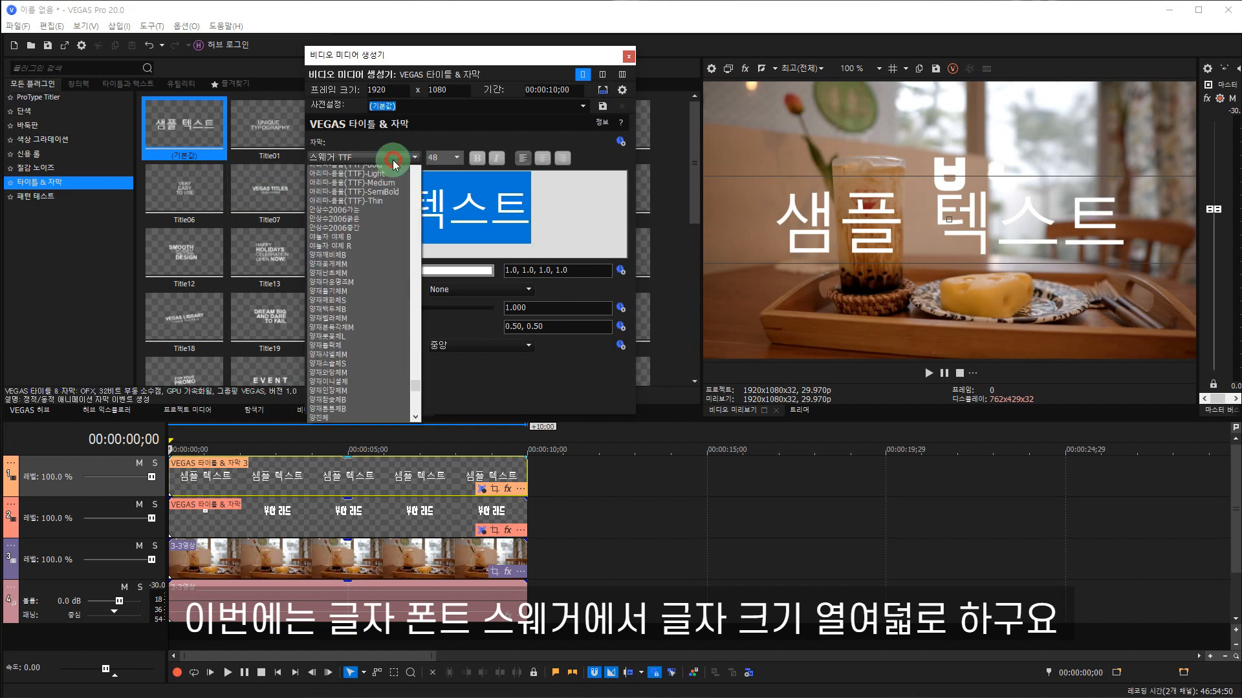
click(340, 170)
click(455, 159)
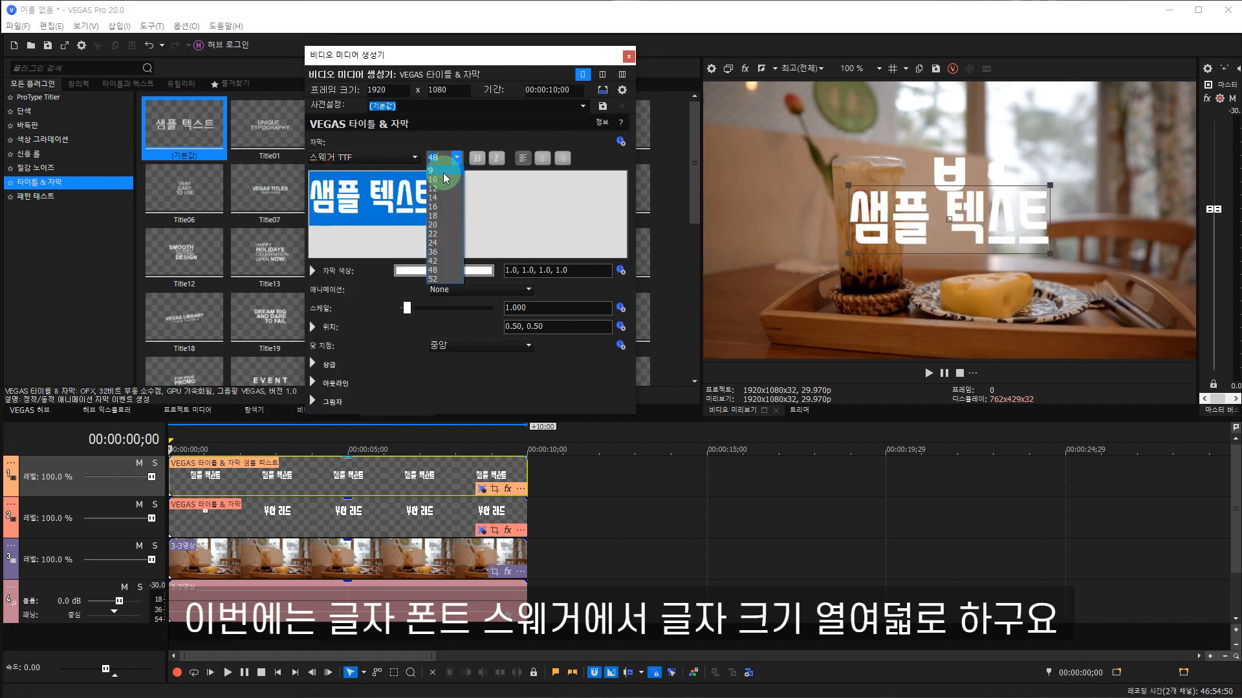
click(437, 216)
click(478, 156)
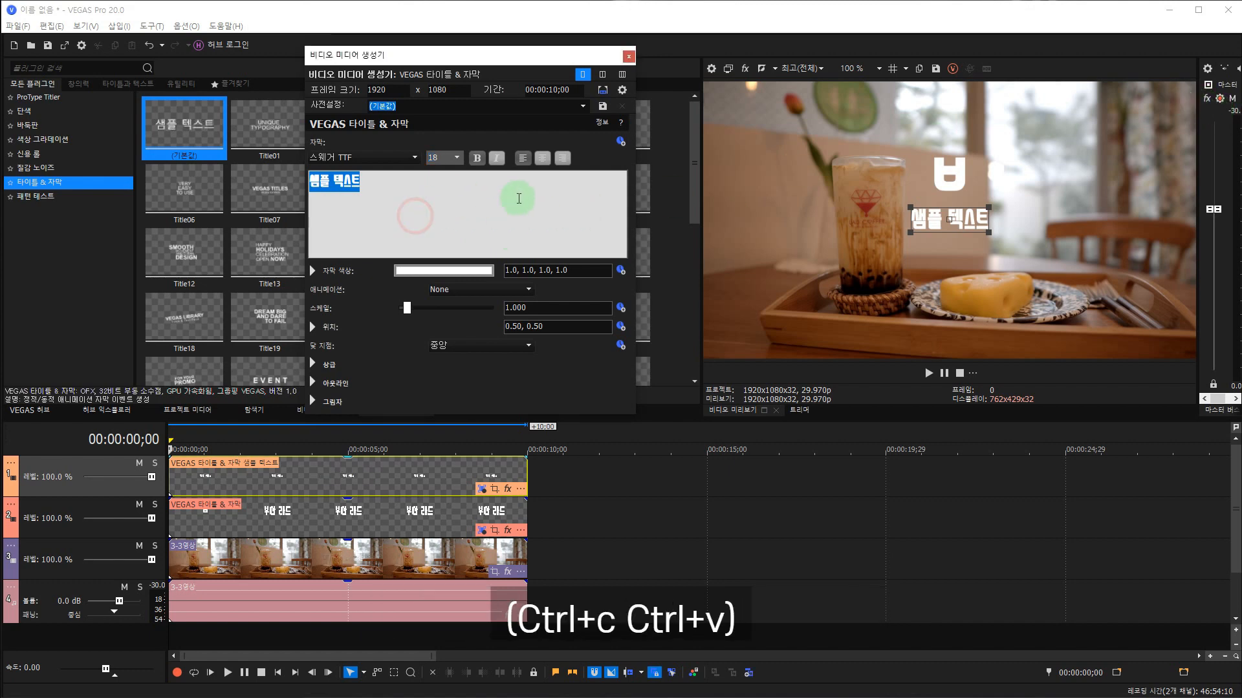
Replace the sample text with the copied three-line café review starting 분위기도 좋고 맛도 좋은 부산카페, and centre-align all lines.
text(분위기도 좋고 맛도 좋은 부산카페 타이거 슈가 밀크티는 정말 맛있다 분위기 ★★★★★★ 맛 ★★★★★)
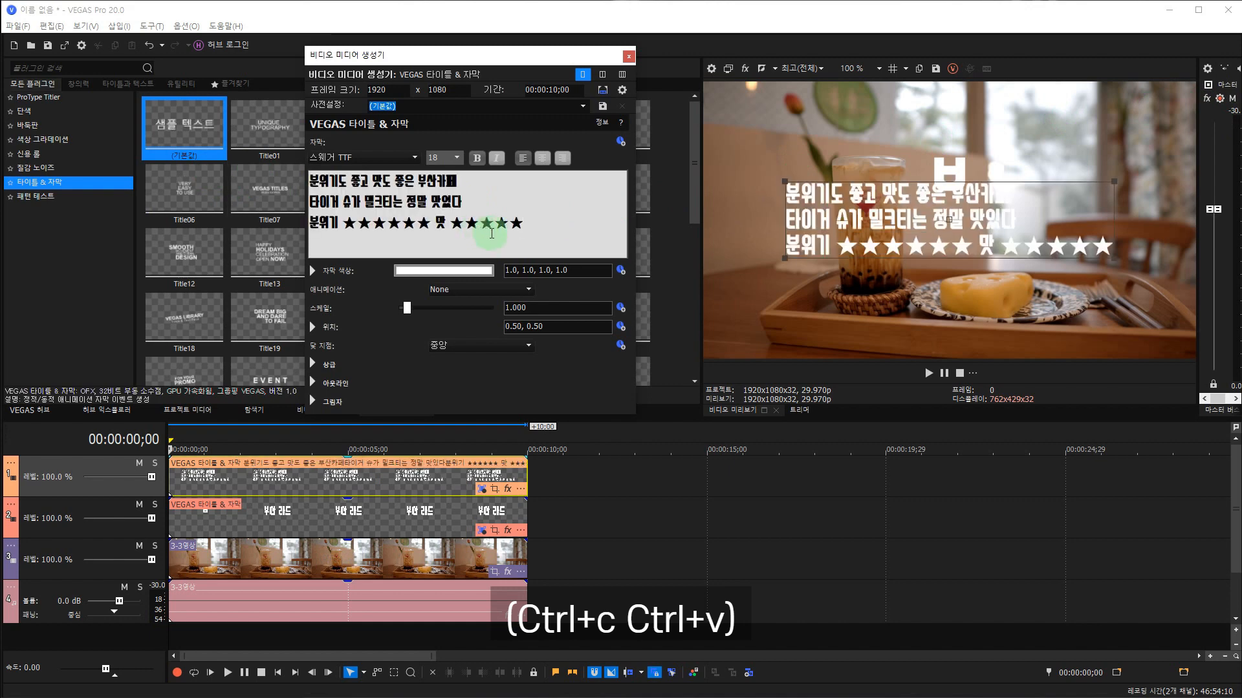
click(472, 204)
drag(549, 234, 309, 176)
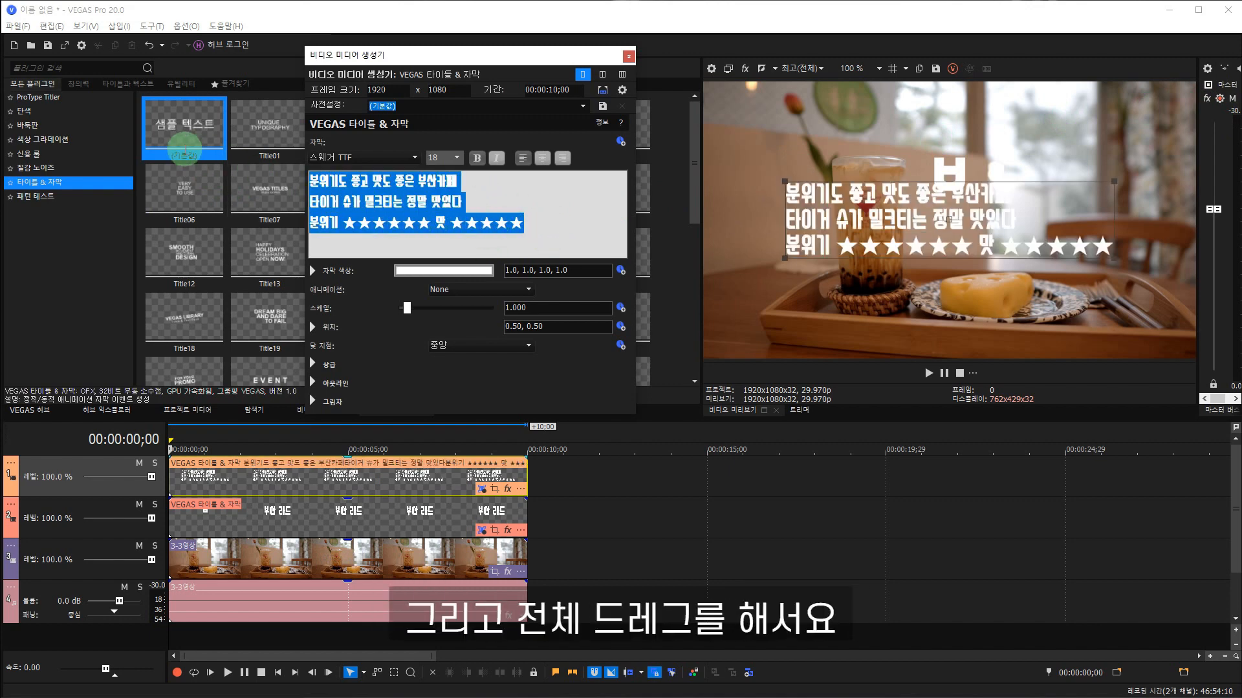
click(541, 161)
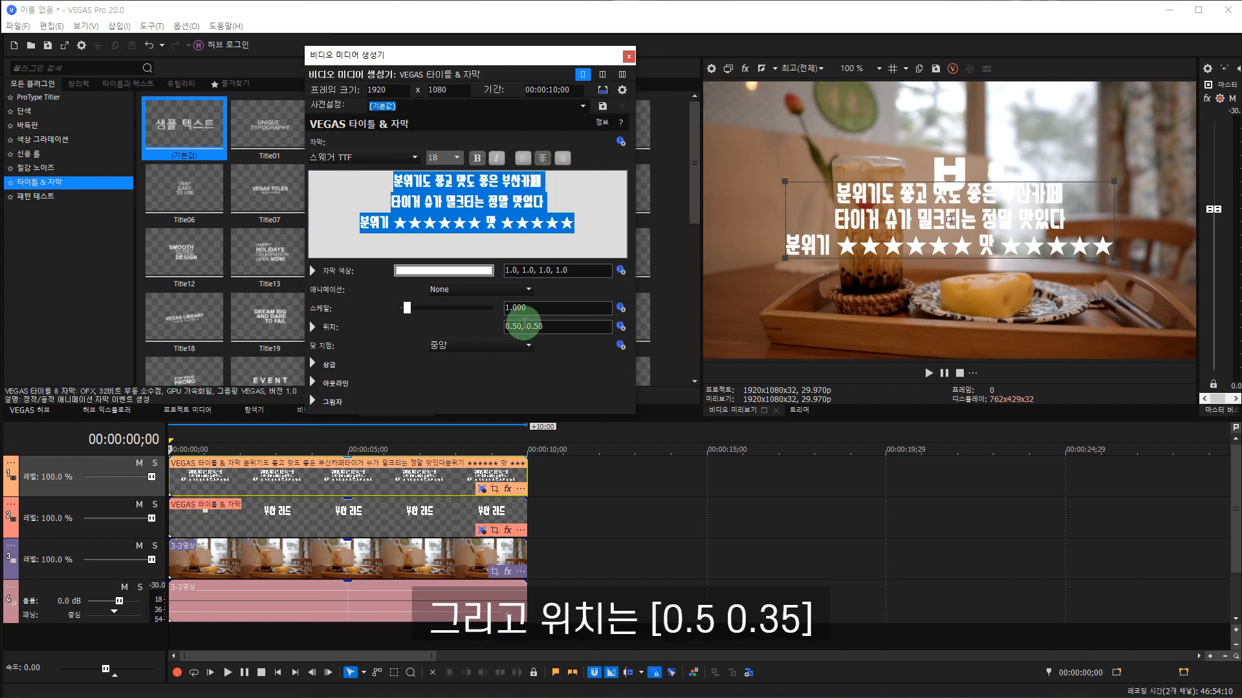
Set the review caption's position to 0.50, 0.35.
click(548, 325)
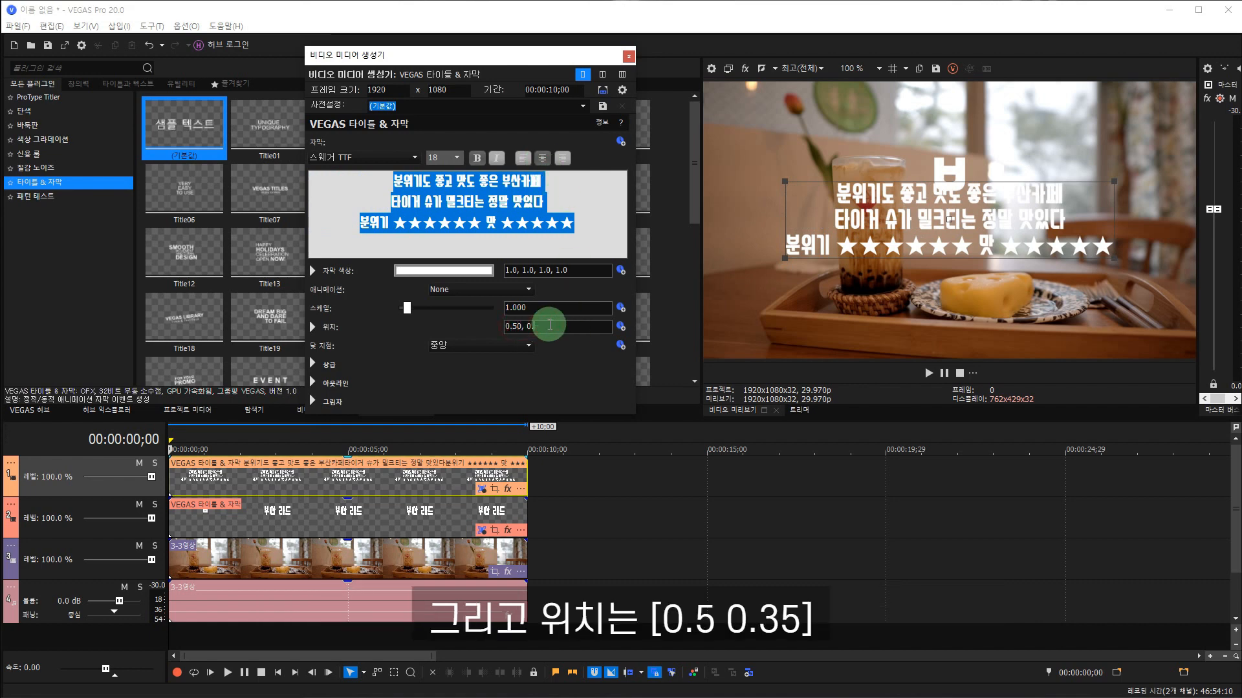
text(35)
key(Return)
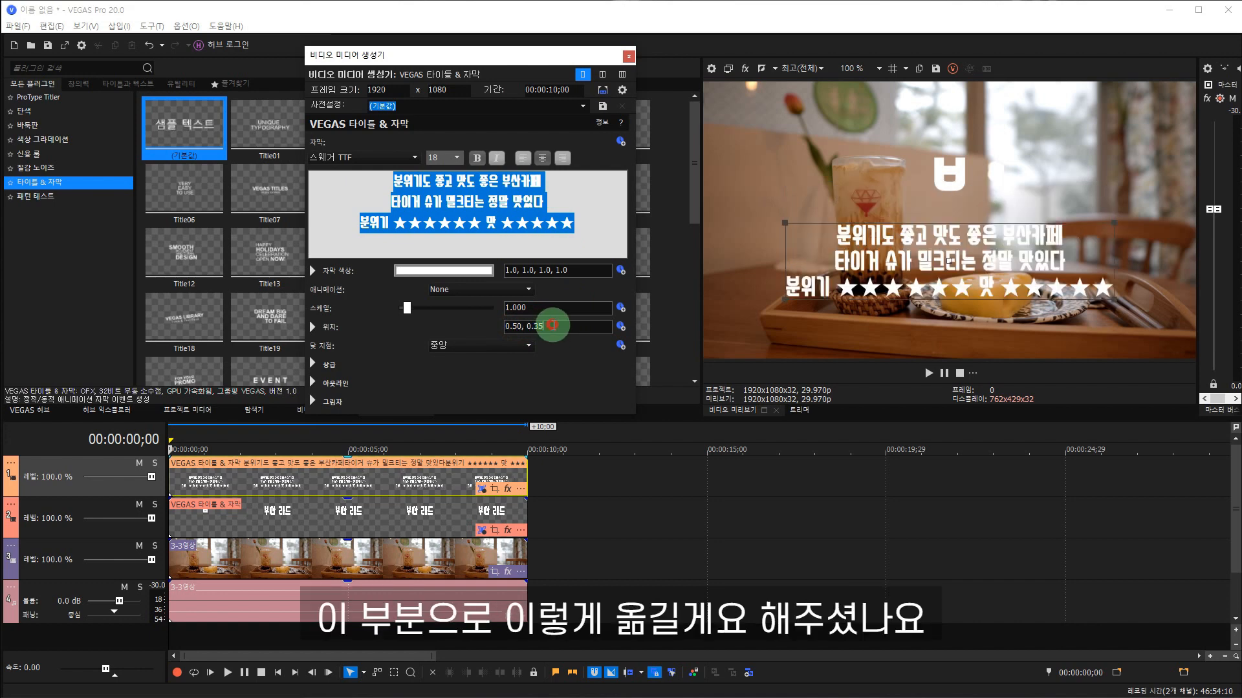
Apply the Title04 animation to the review caption.
click(580, 219)
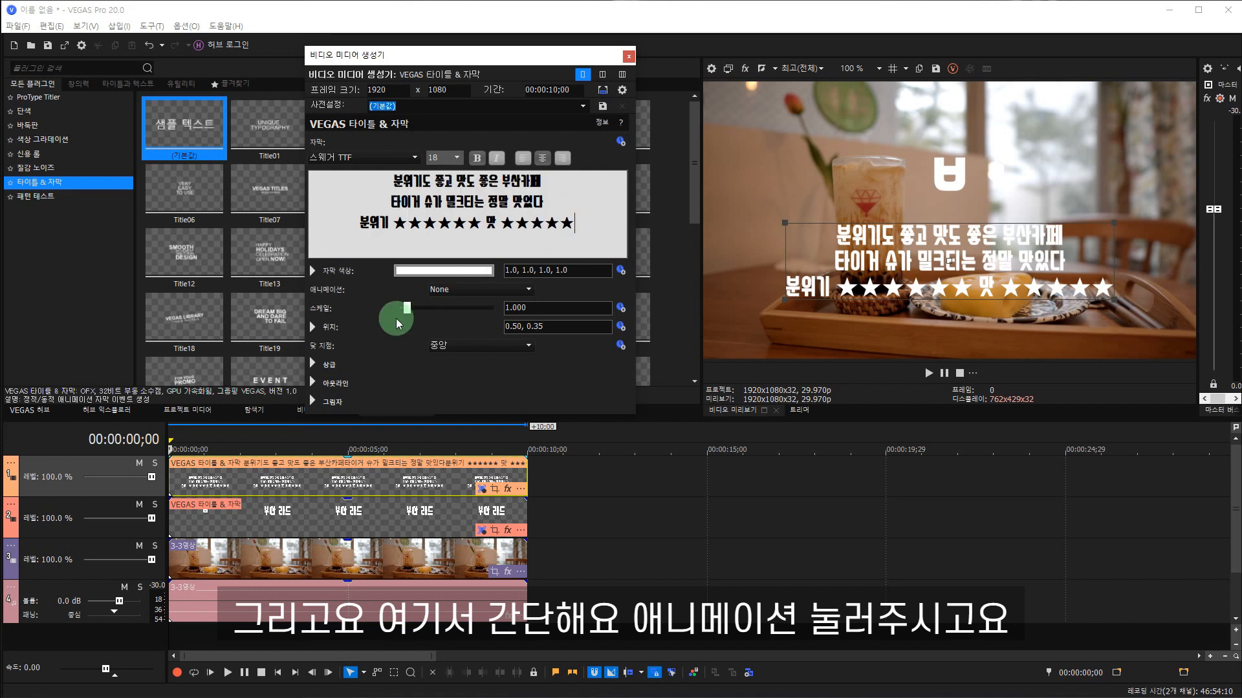
click(457, 288)
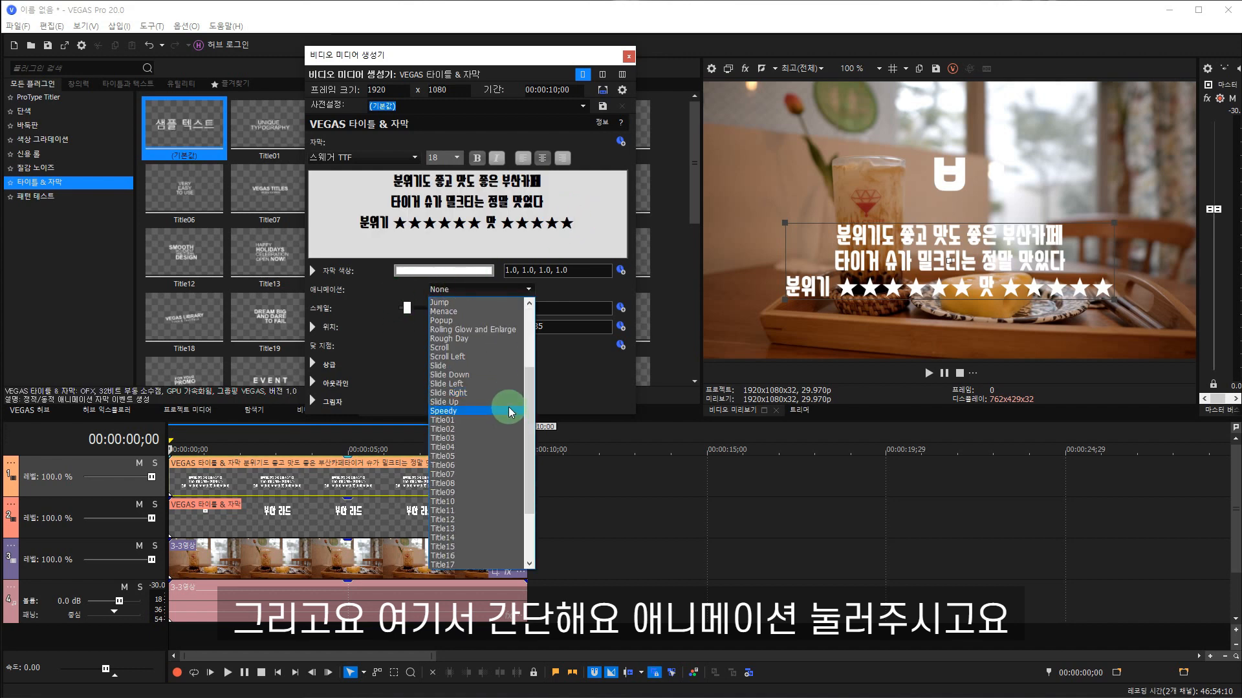
click(449, 448)
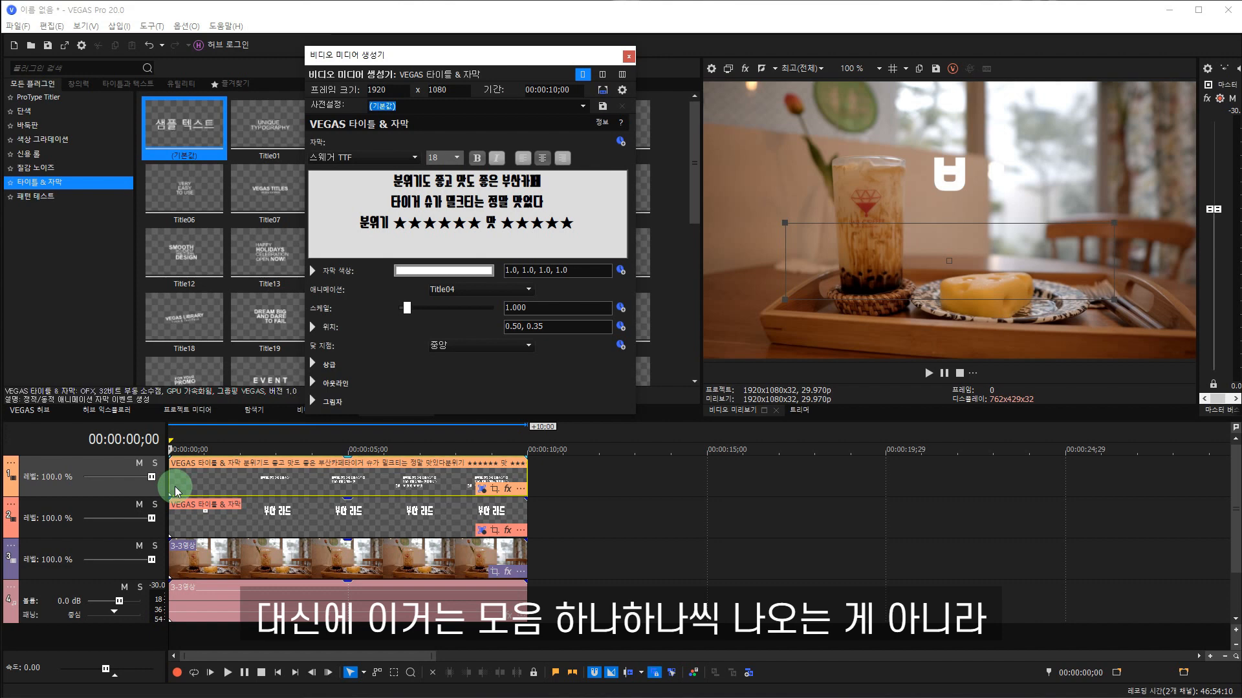
Play both captions from the start of the timeline to check the review text's typing speed, and stop the playback.
key(space)
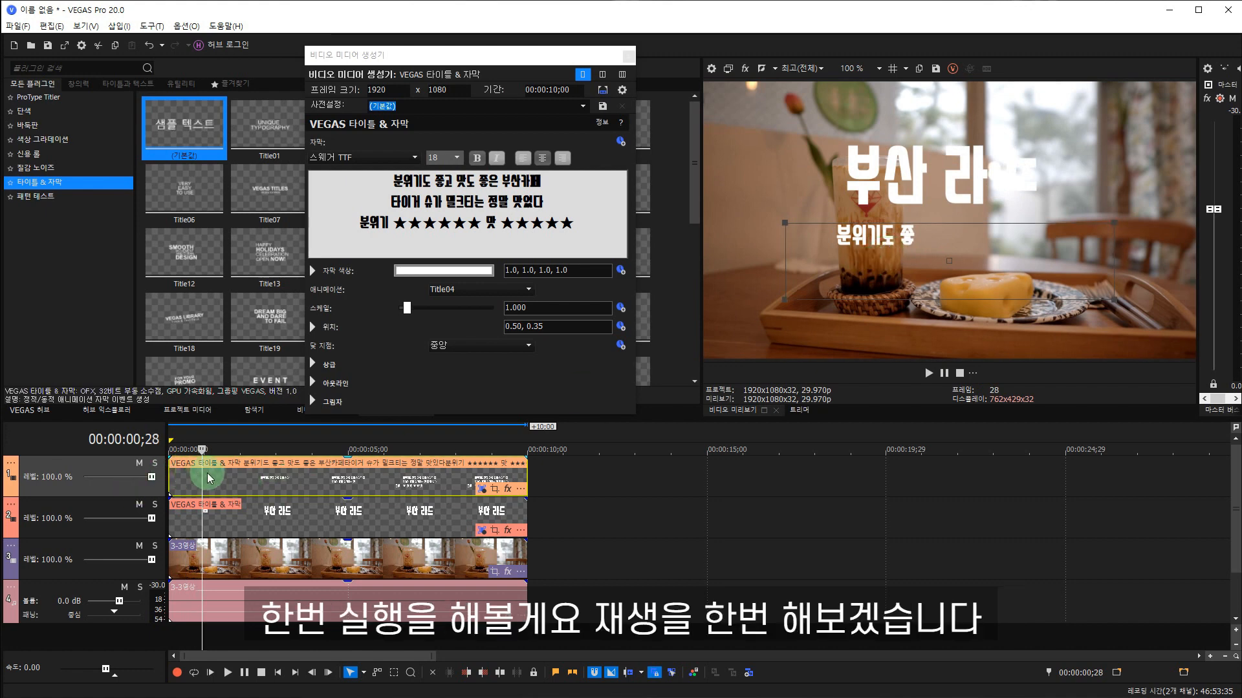
drag(203, 479, 154, 480)
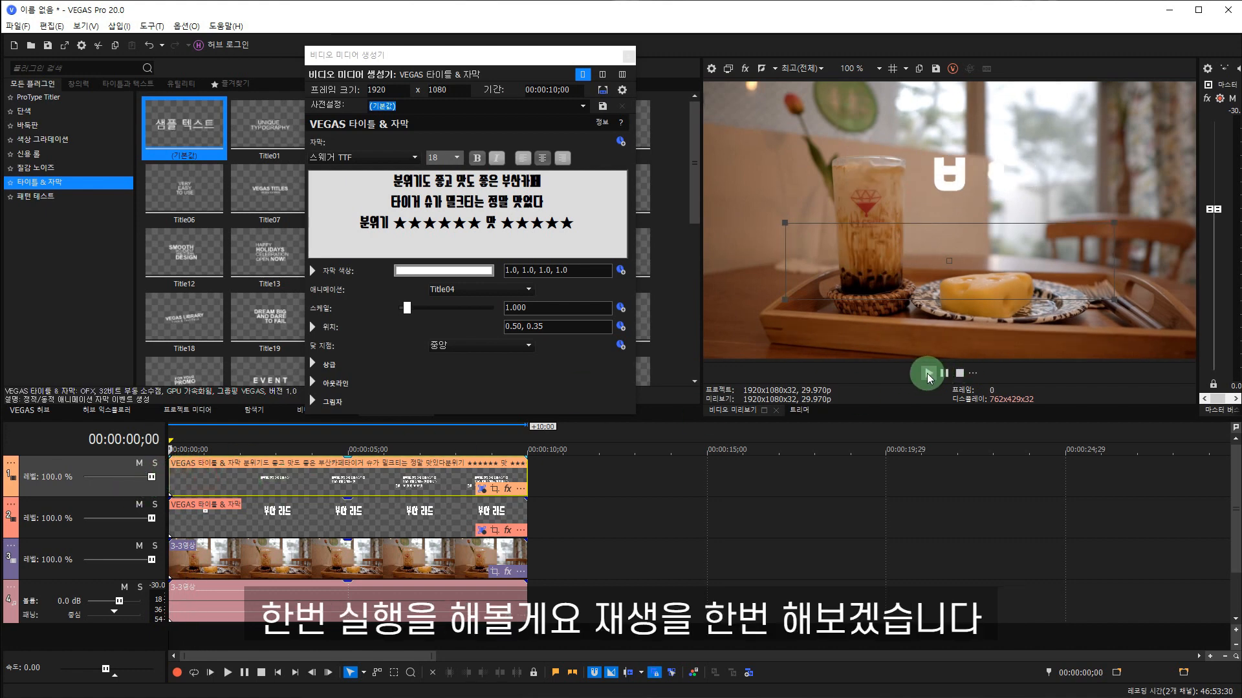
click(926, 374)
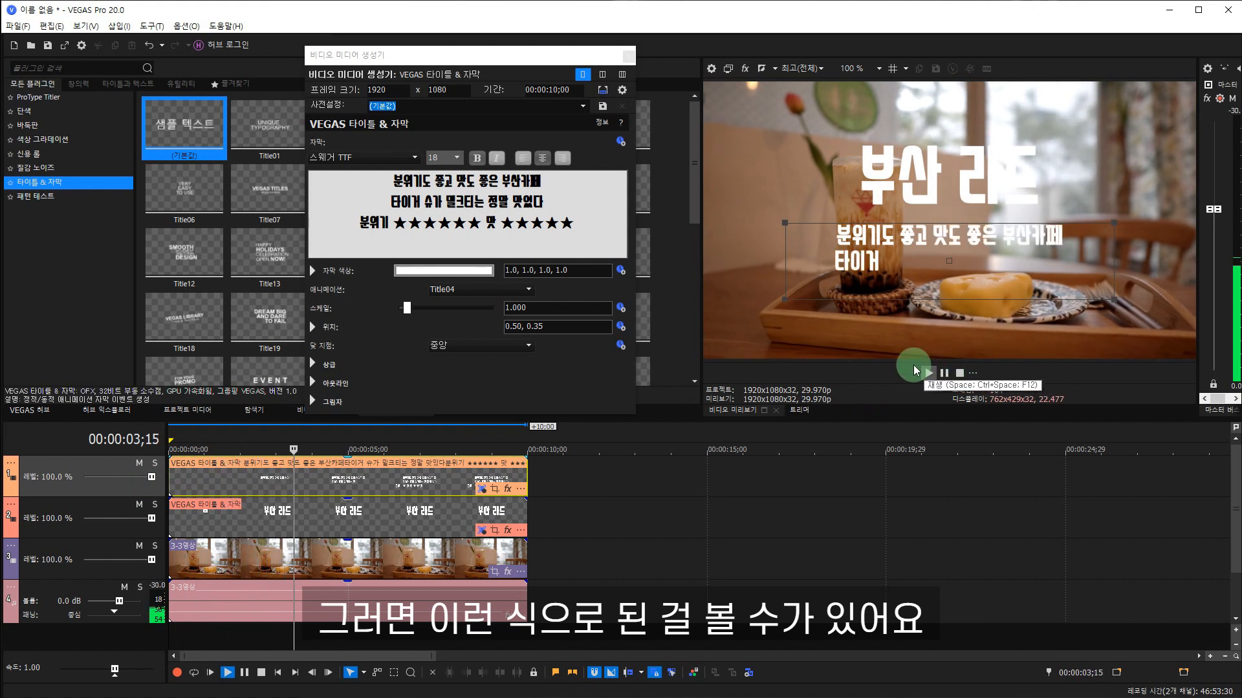
click(961, 375)
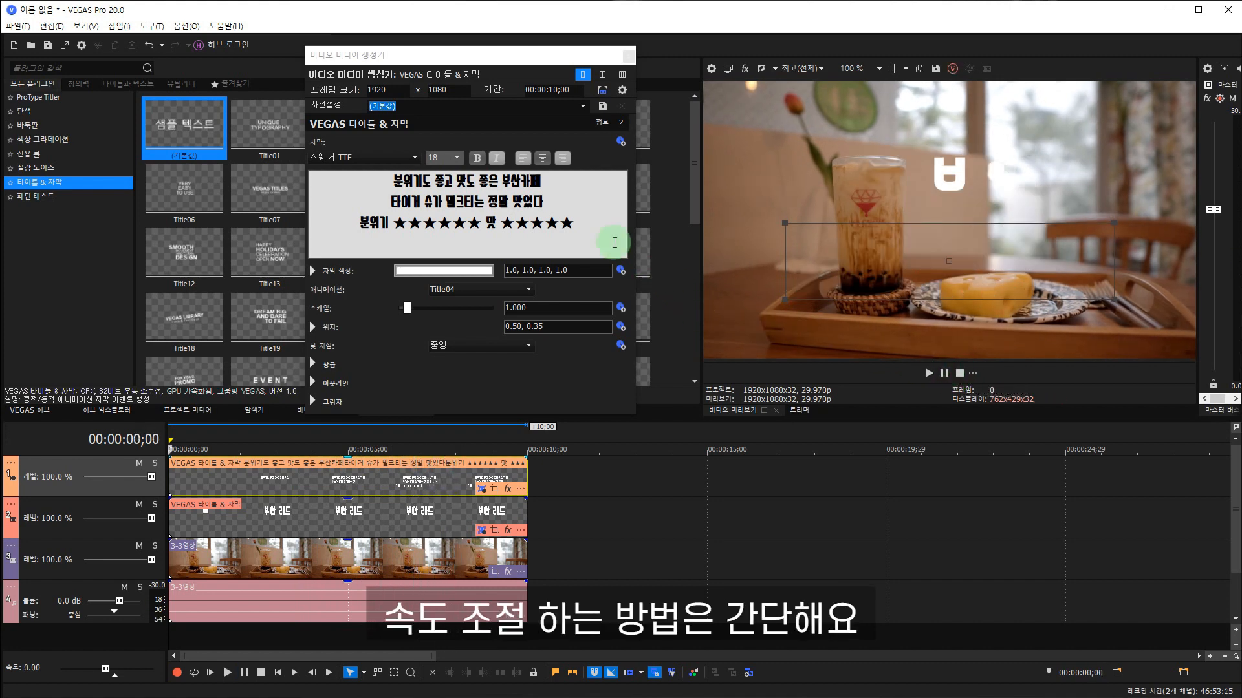
Set the review caption's generated media duration to 00:00:05;00.
click(548, 89)
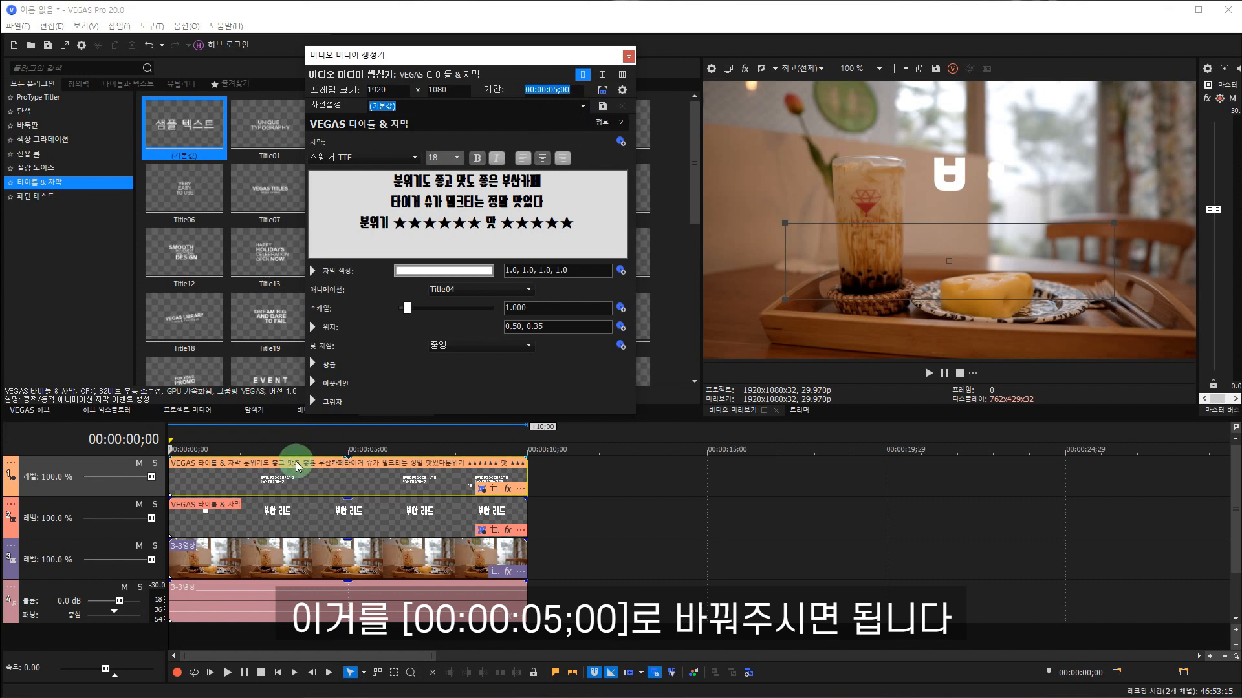
Play the timeline from the start to check the review text's new typing speed, stop playback, and close the video media generator window.
click(928, 373)
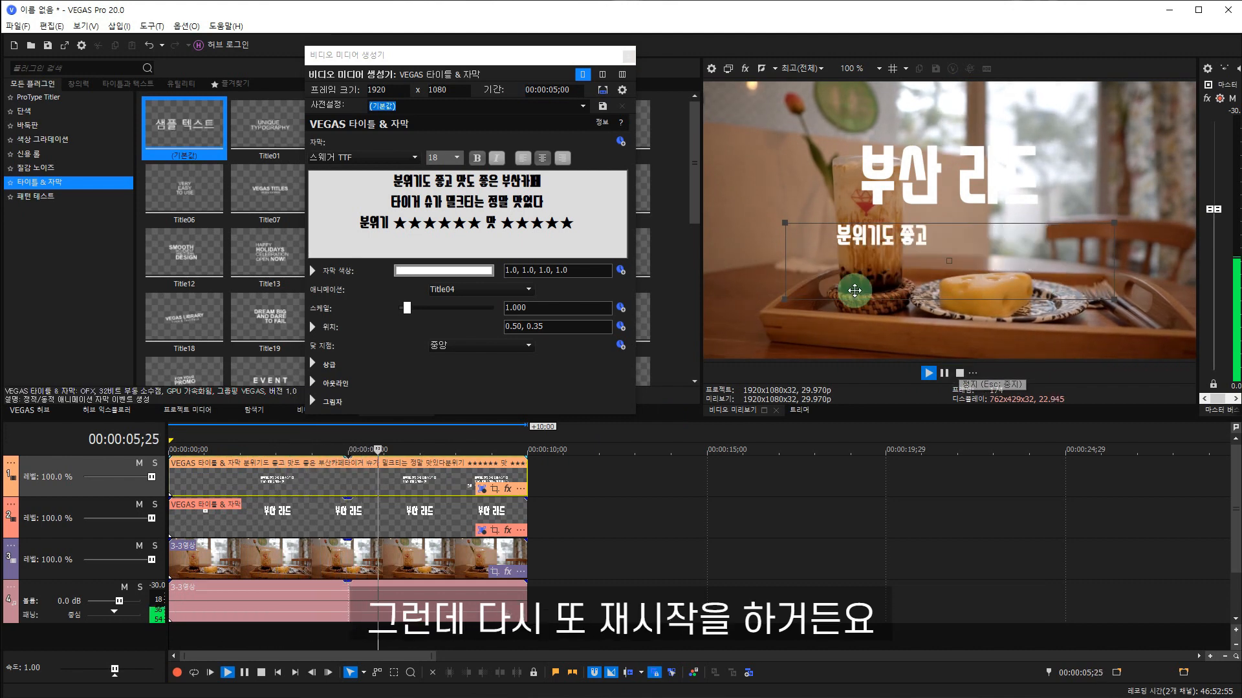
click(959, 375)
click(626, 60)
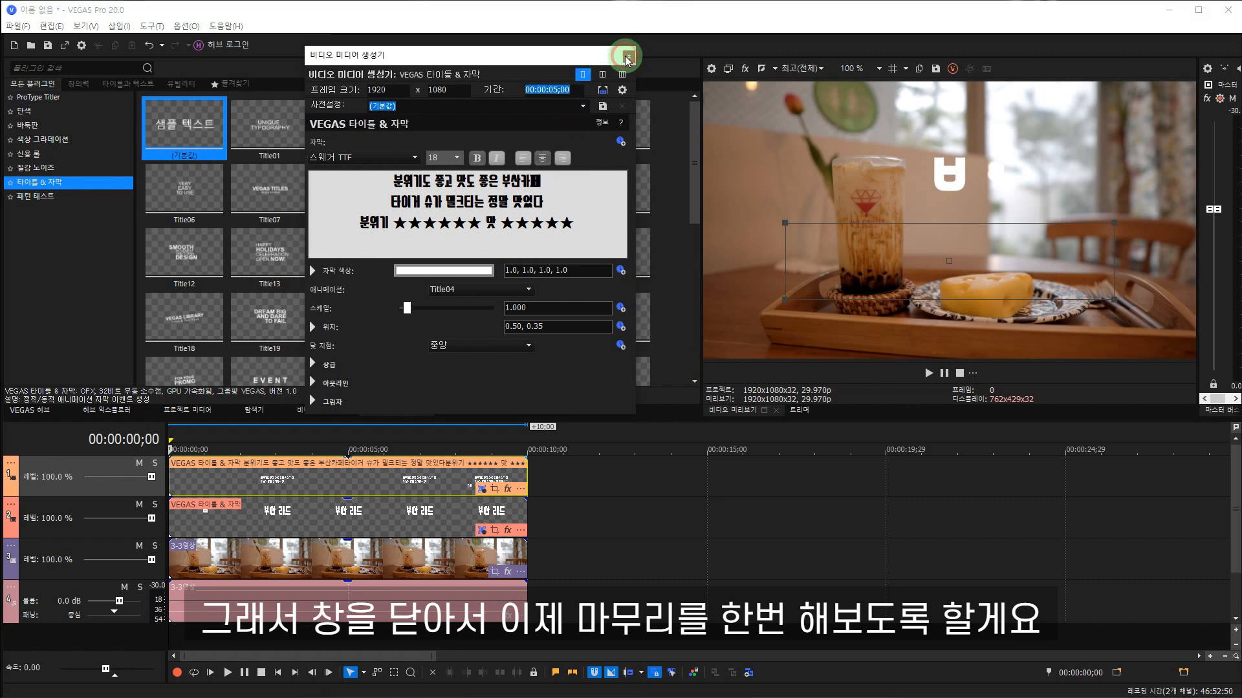
click(627, 57)
Examine frame by frame how the review caption behaves around the 5-second point of the timeline.
click(345, 475)
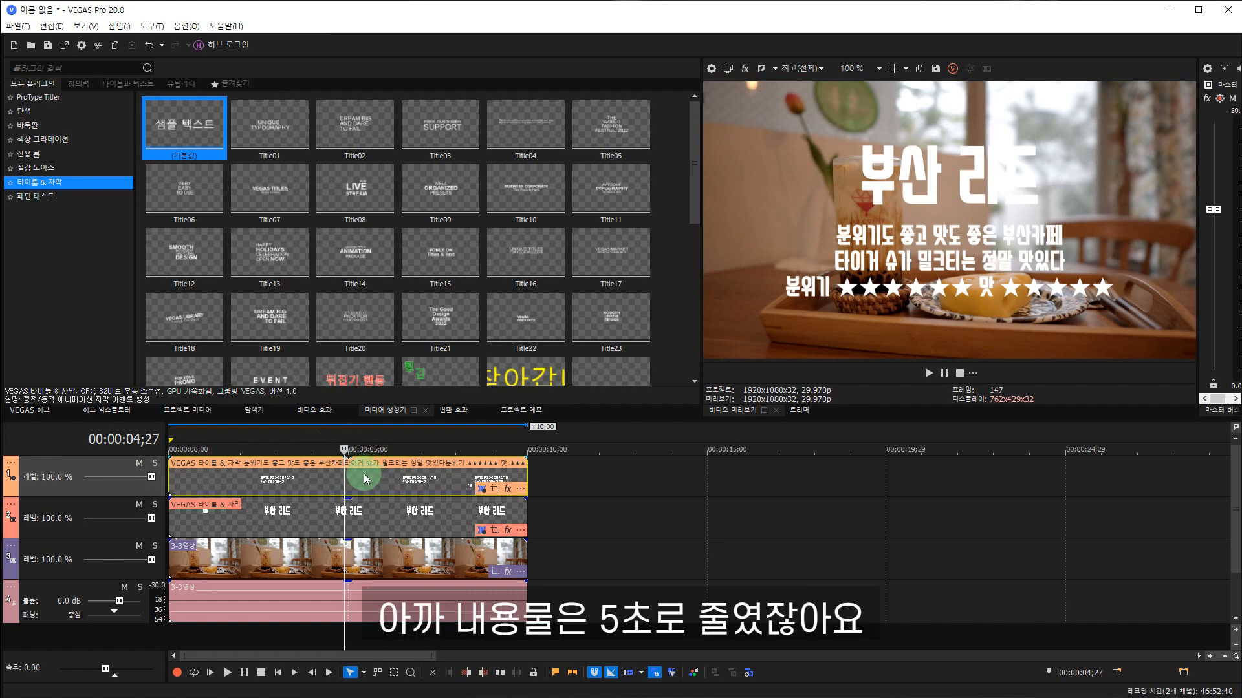
key(Right)
key(Right)
key(Right)
key(Right)
key(Right)
key(Right)
key(Right)
key(Right)
key(Right)
key(Right)
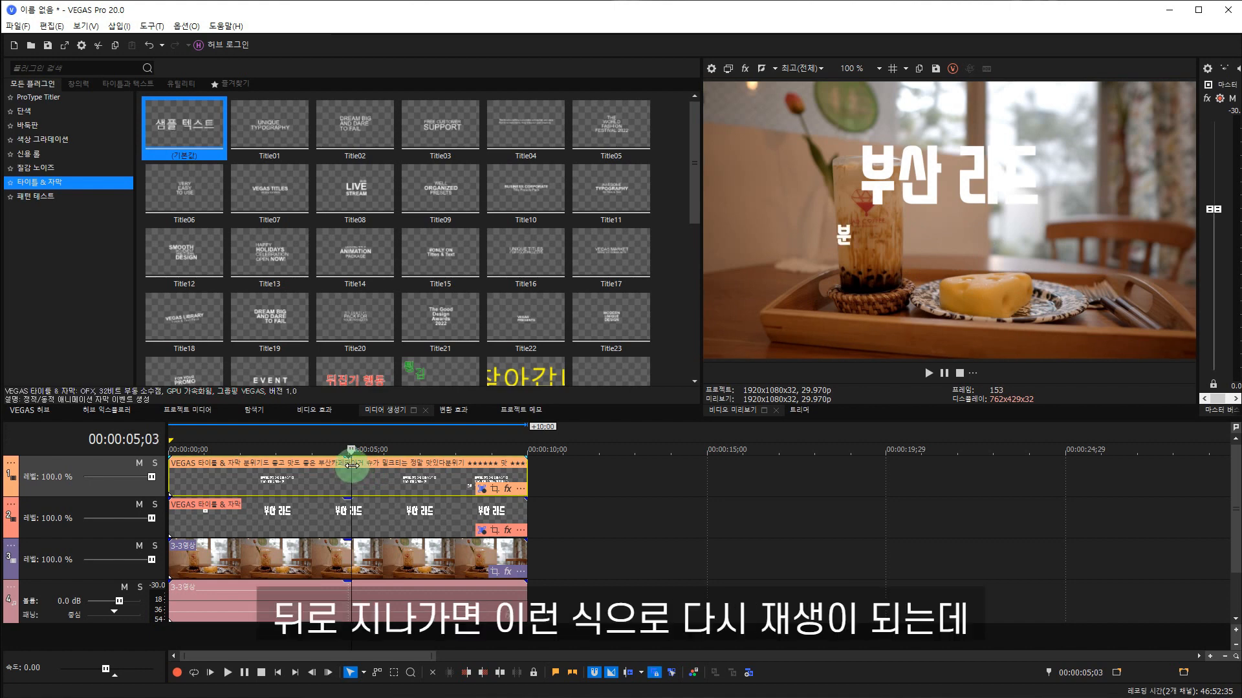
key(Right)
key(Right)
key(Right)
key(Right)
key(Right)
key(Right)
key(Right)
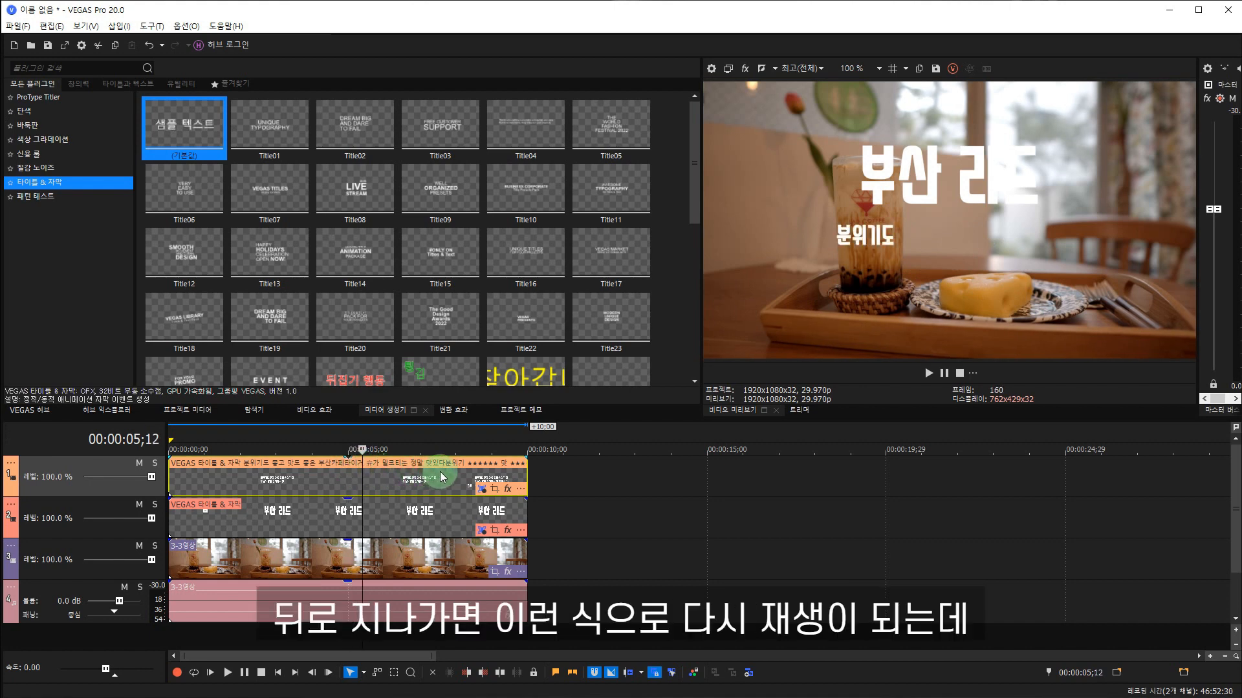
click(340, 482)
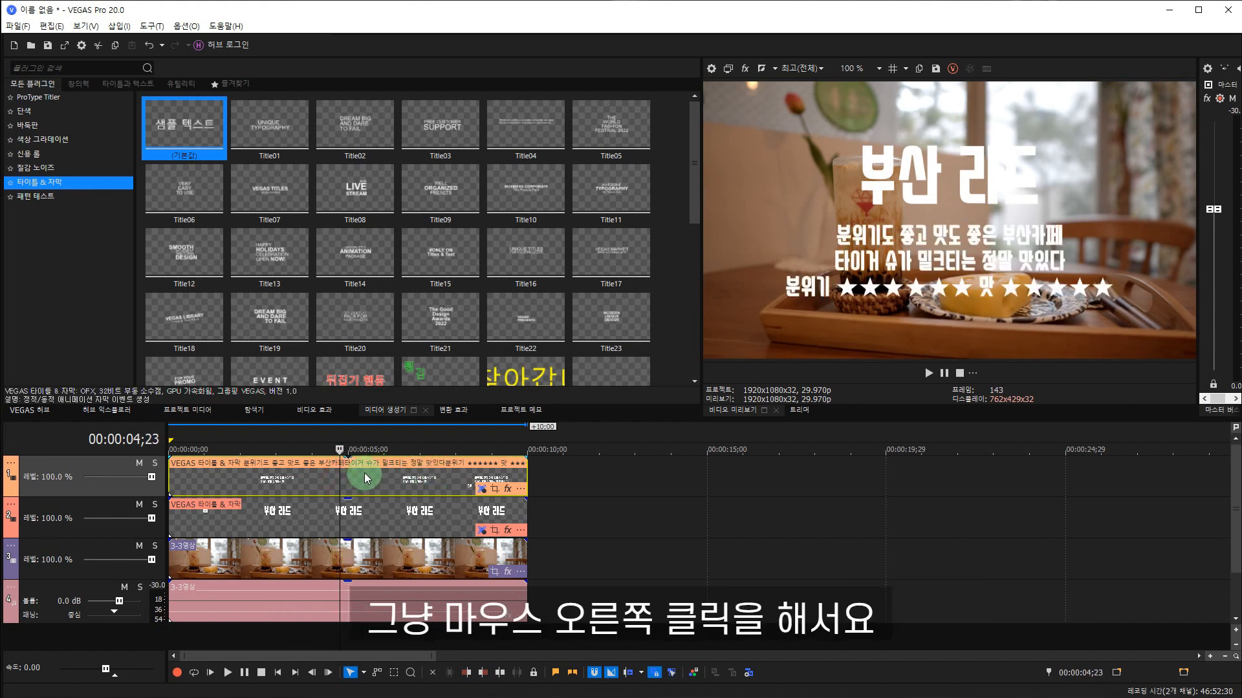
Turn on the 마지막 프레임 멈추기 (freeze last frame) switch for the review caption and preview it past the 5-second point.
right_click(368, 477)
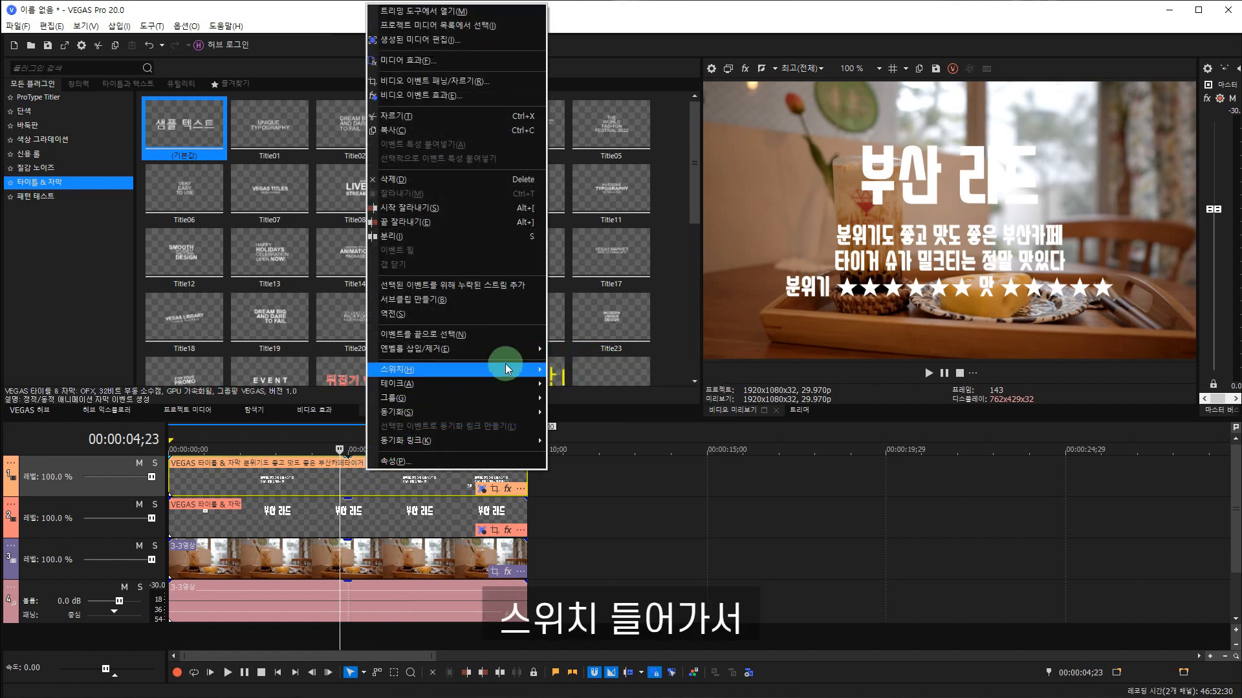
mouse_move(511, 369)
click(602, 405)
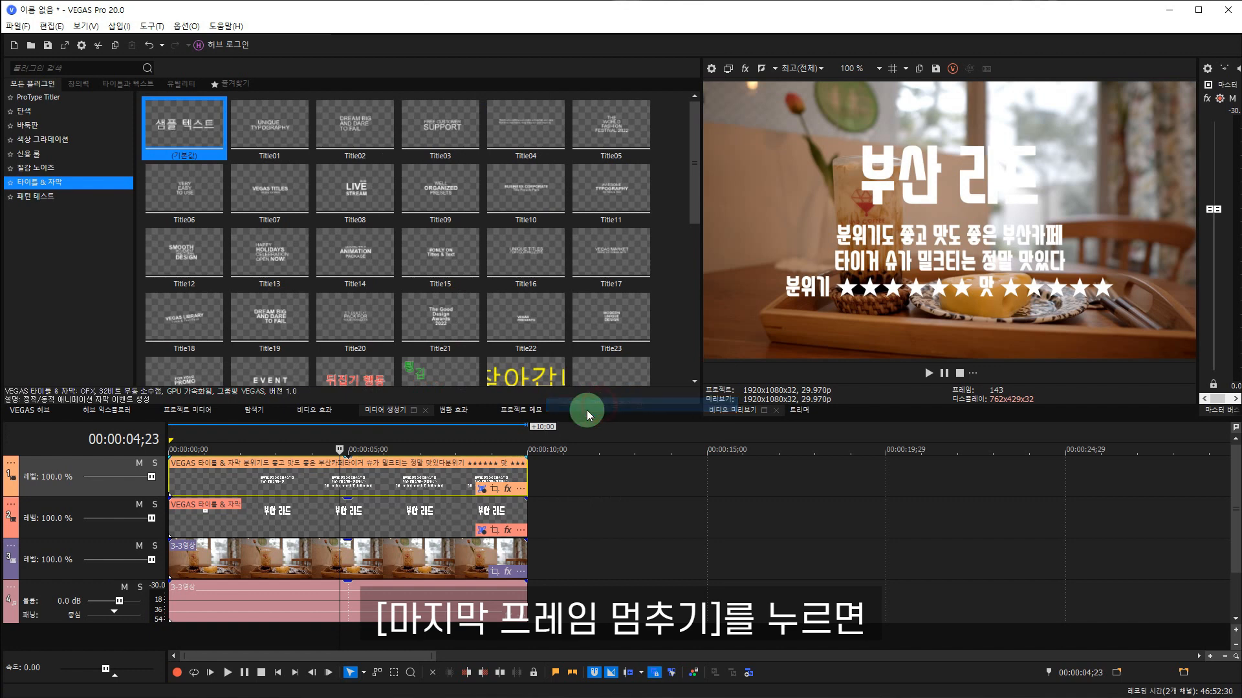
key(space)
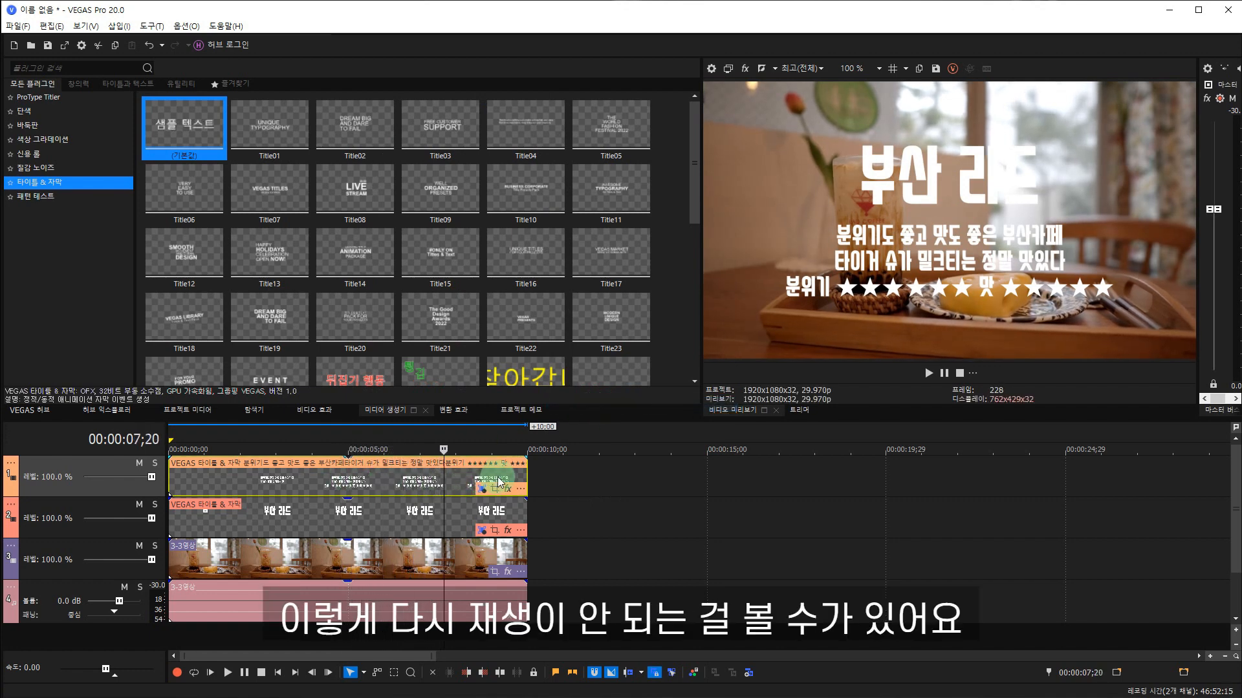
click(333, 478)
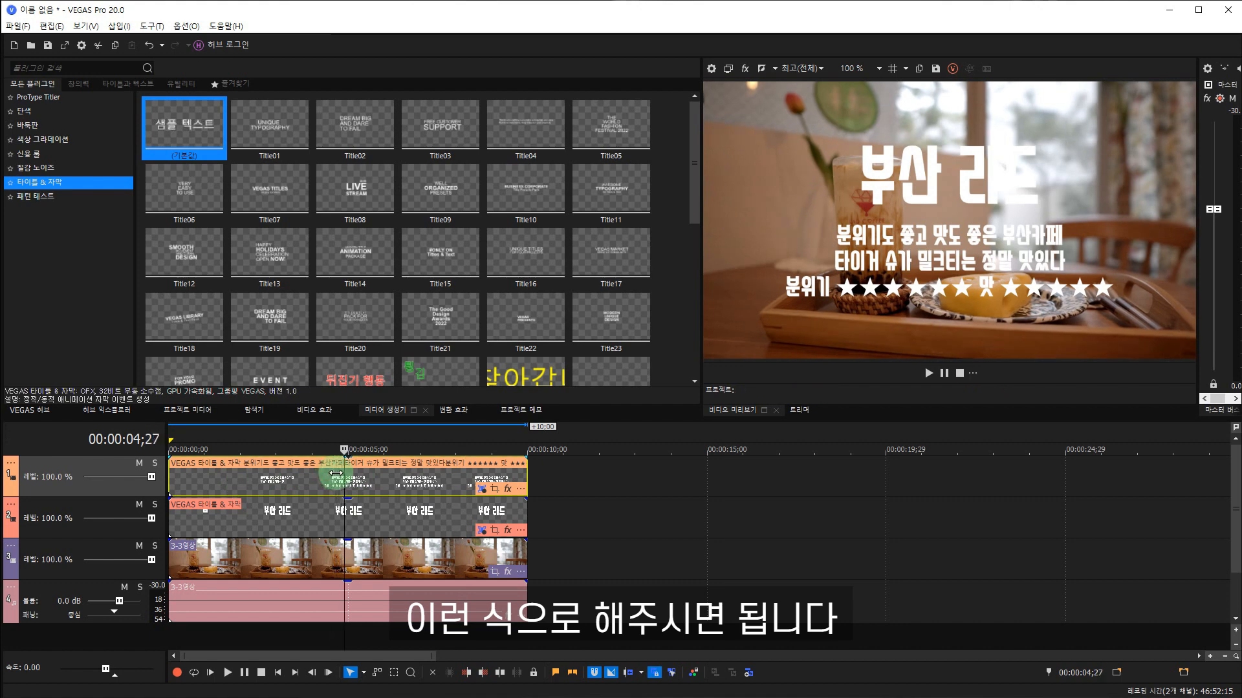
key(space)
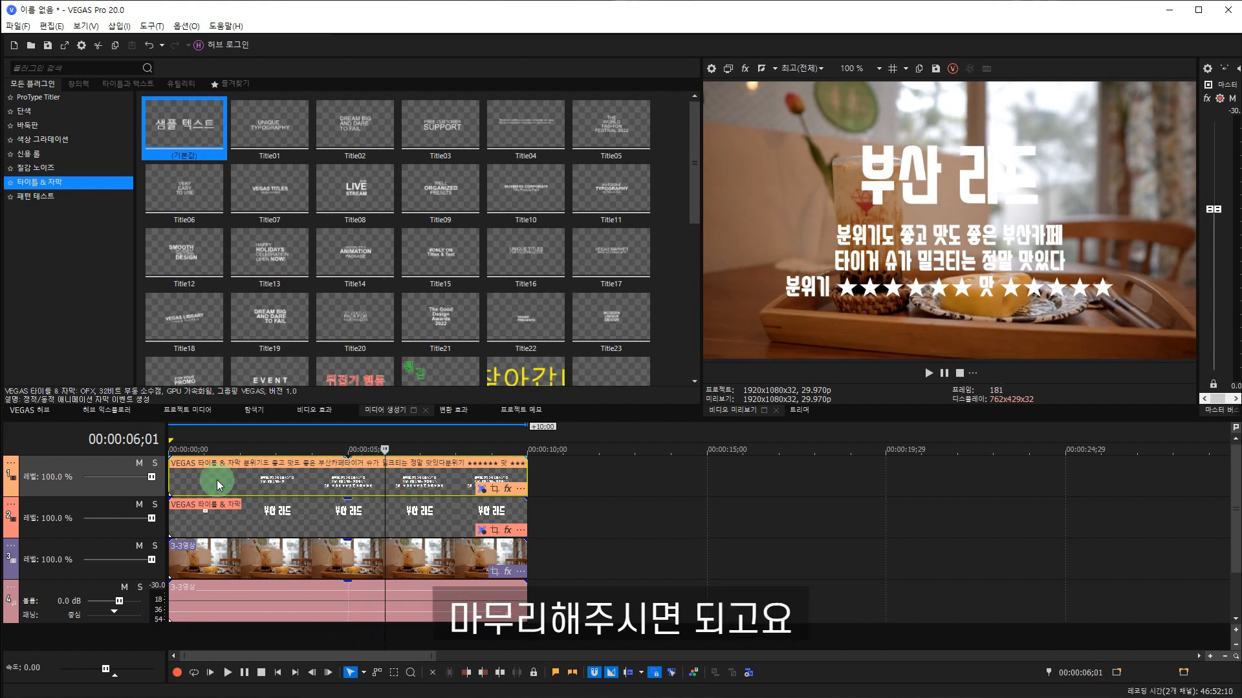
Shift the review caption to start at about 1 second and trim its end to the video's end at 00:00:10;00.
click(197, 479)
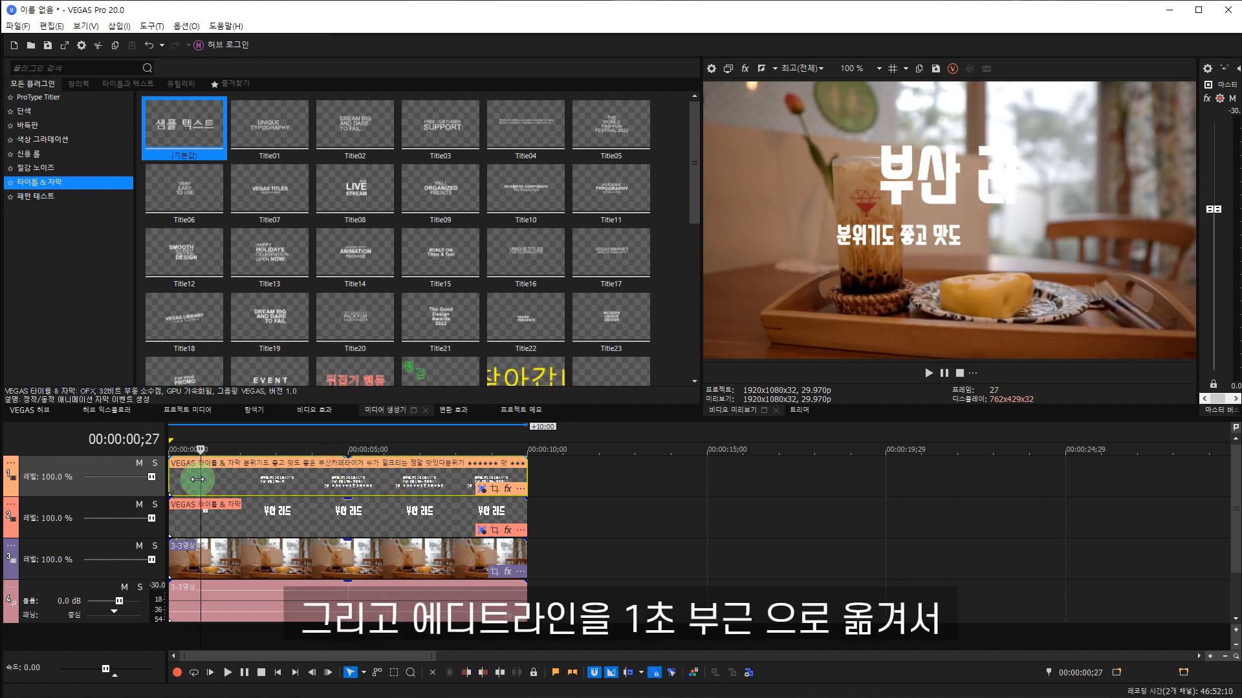
key(Right)
key(Right)
key(Right)
drag(233, 479, 264, 480)
click(529, 478)
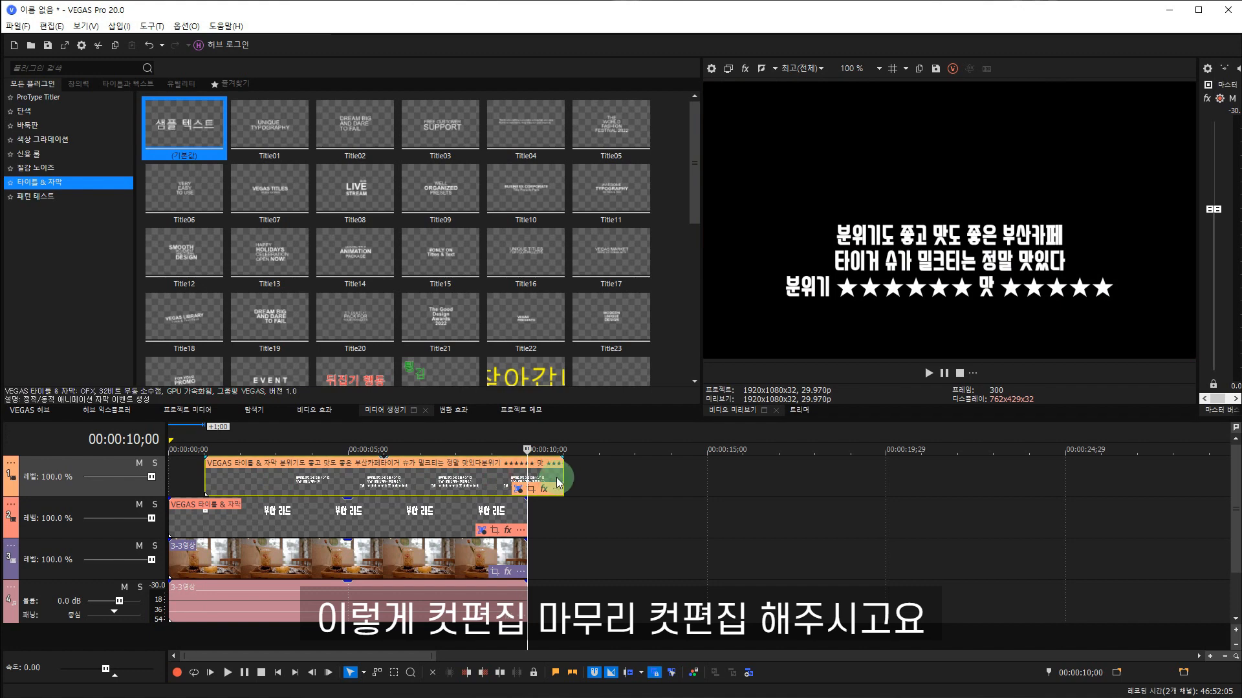
drag(561, 473, 527, 472)
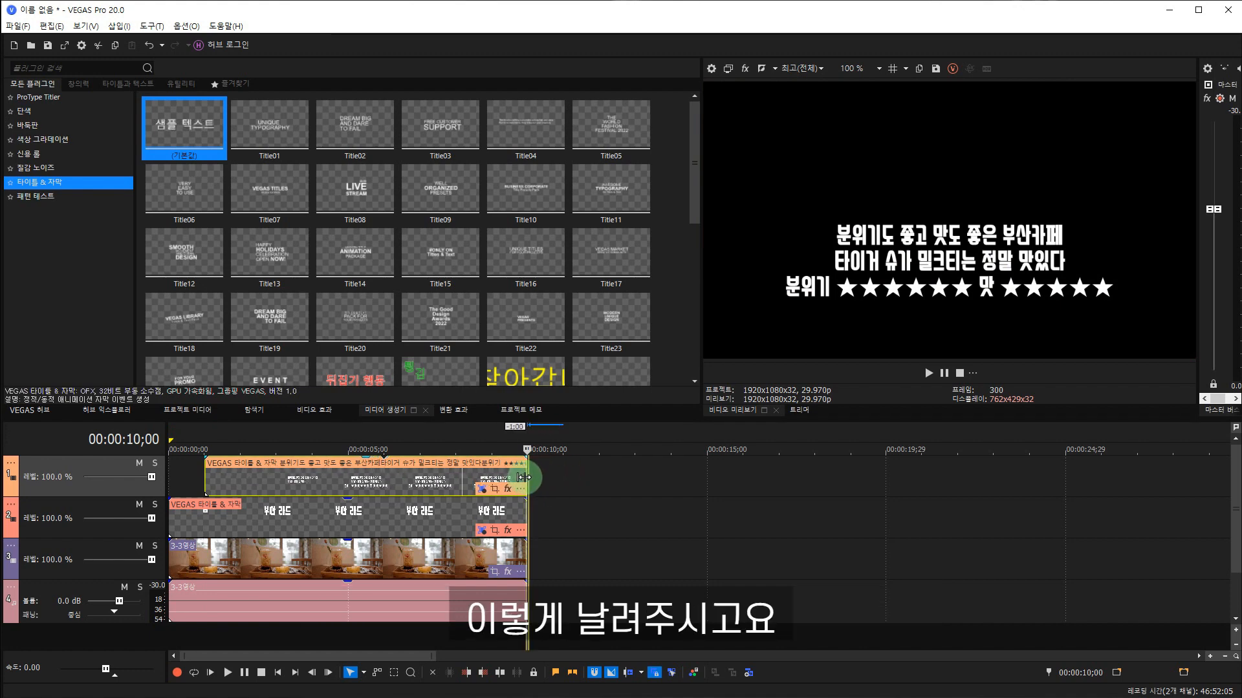
Lower the café video event's opacity slightly and give it a fade-out that starts at 00:00:05;00.
click(321, 485)
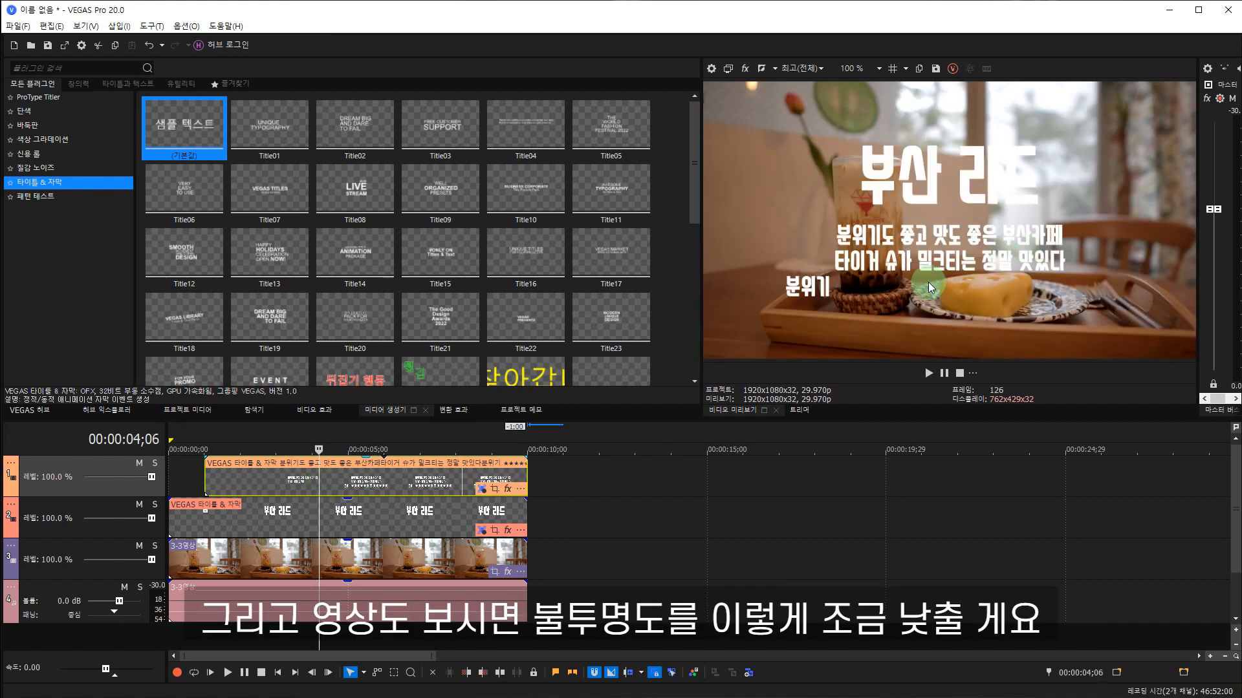
drag(343, 541, 343, 558)
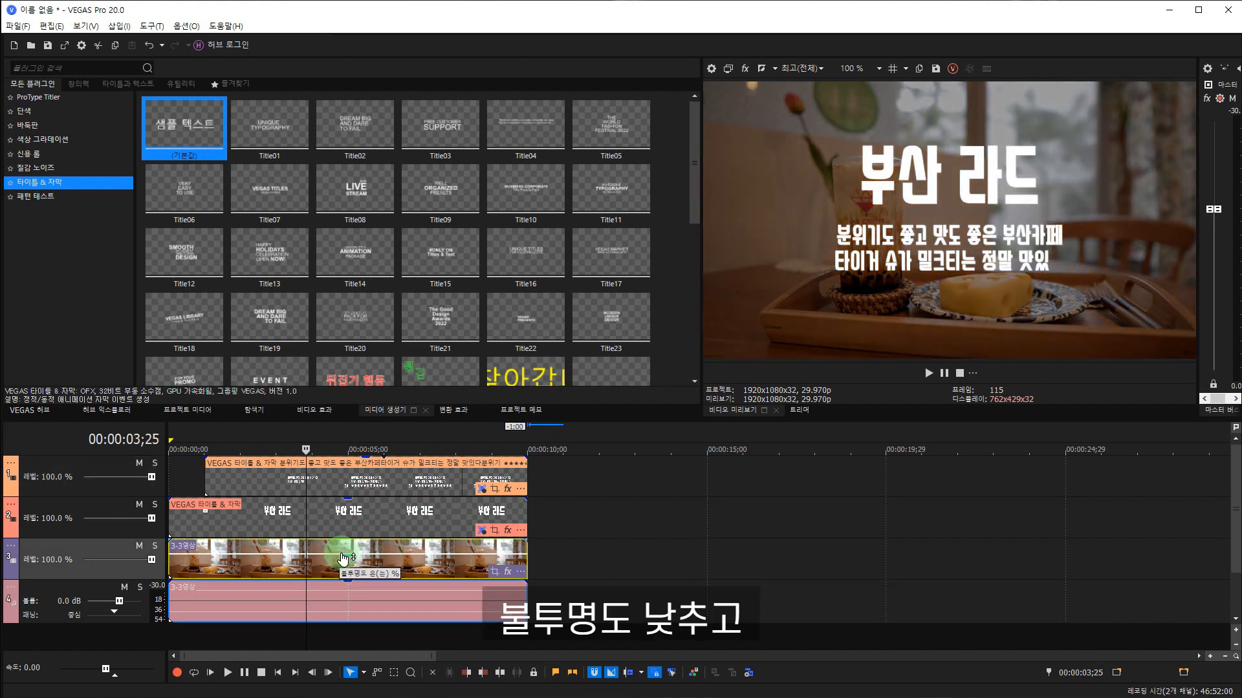
drag(525, 542, 349, 548)
click(349, 550)
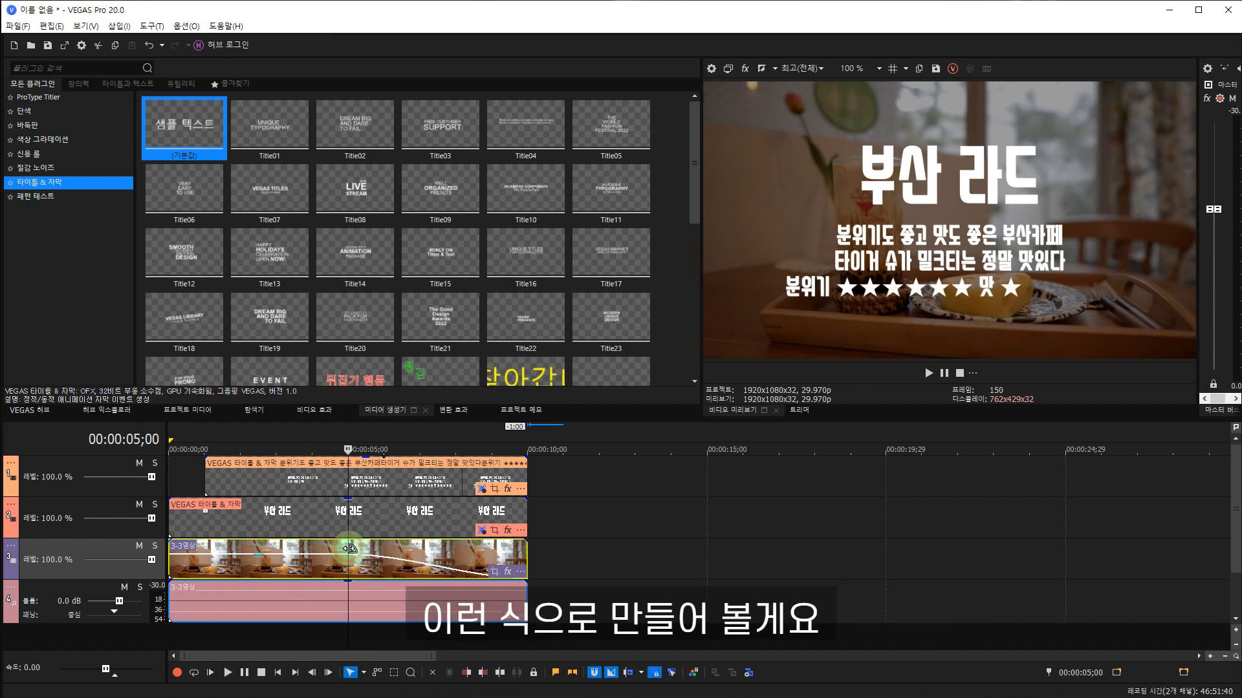
Play the timeline to check the dimmed café video and its fade-out behind the captions.
key(space)
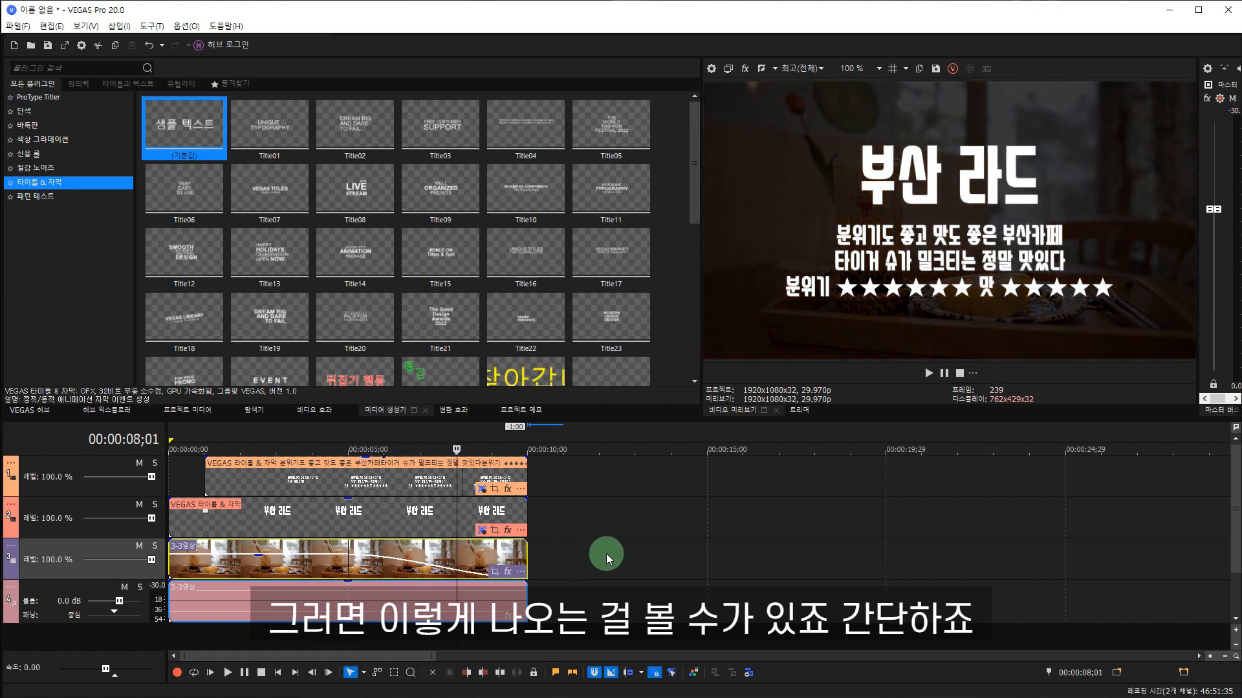
click(306, 566)
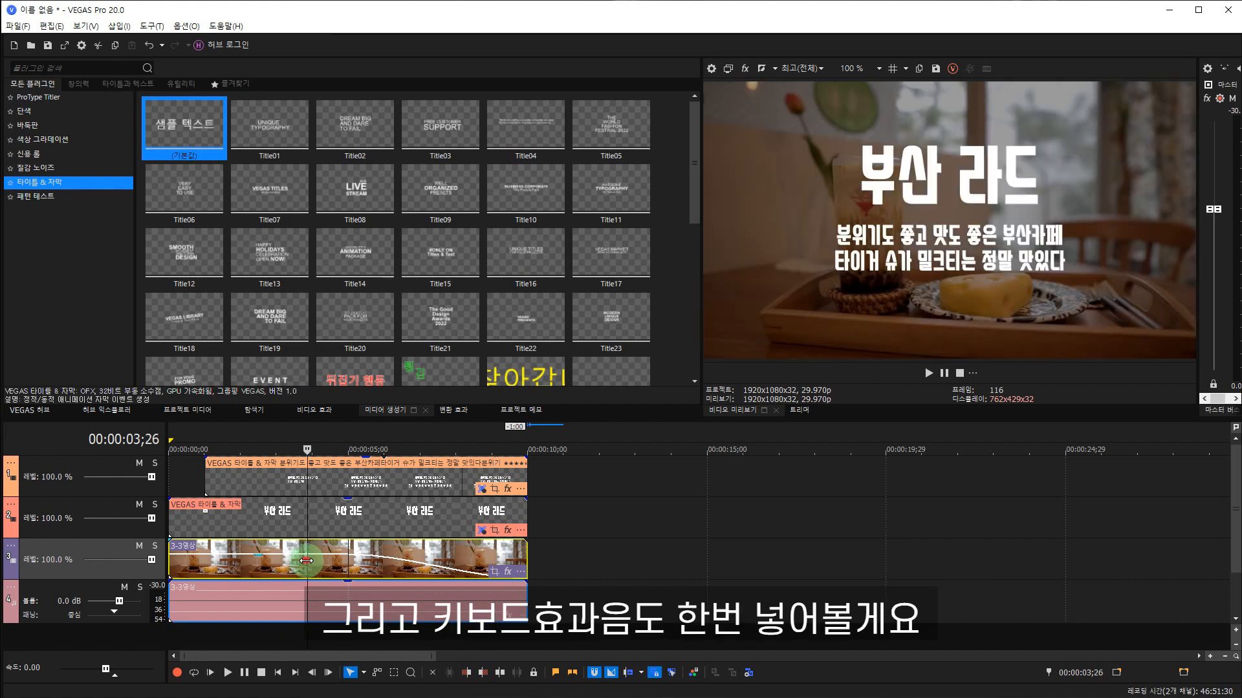
key(space)
Add the 효과음_키보드.mp3 sound effect on a new audio track from the start of the timeline and play it with the captions.
click(261, 412)
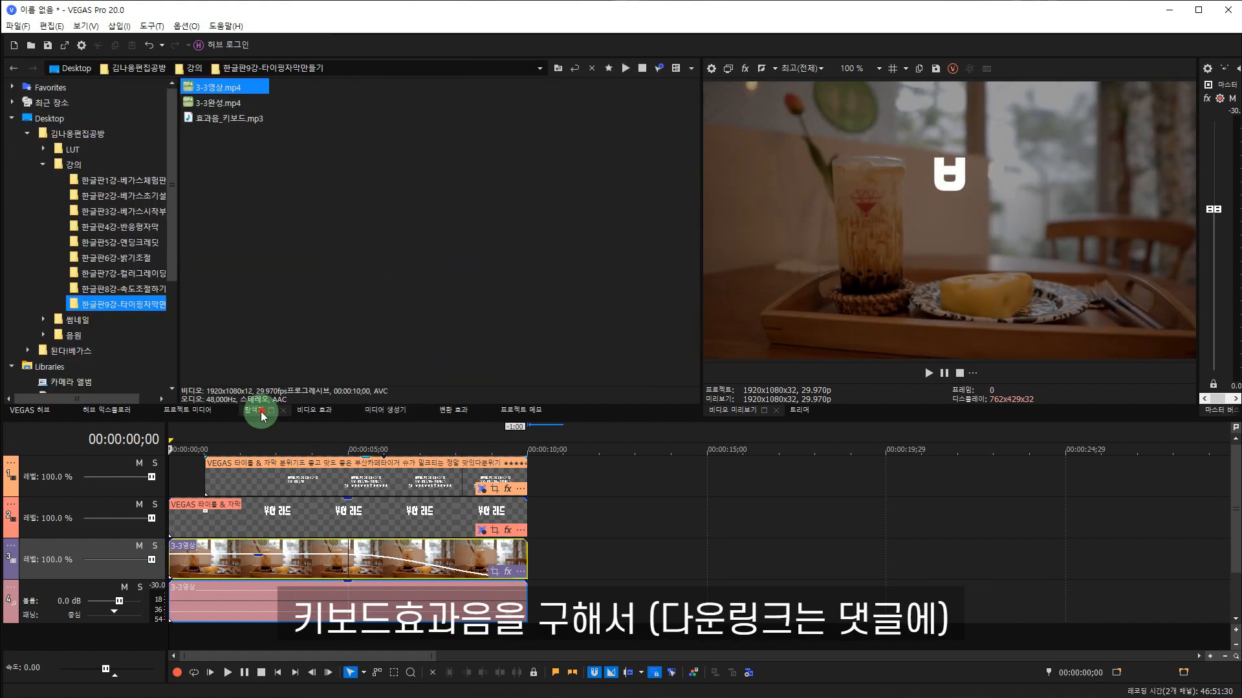
click(233, 121)
drag(235, 126, 173, 639)
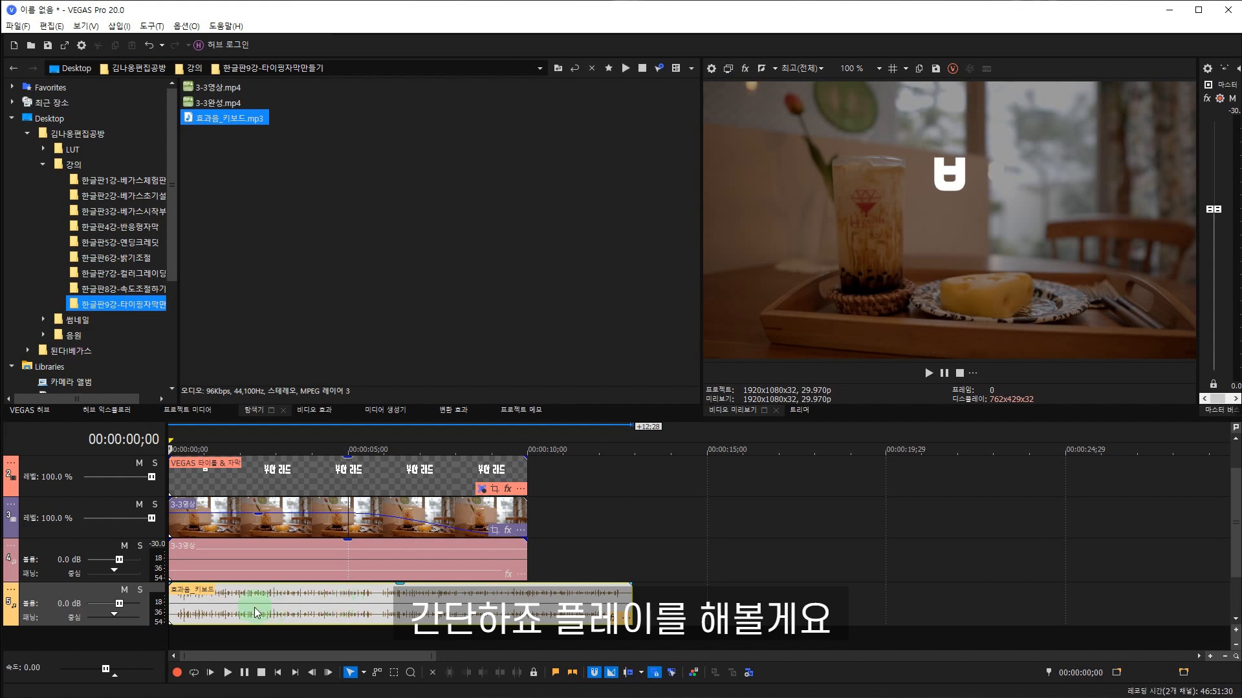
click(927, 374)
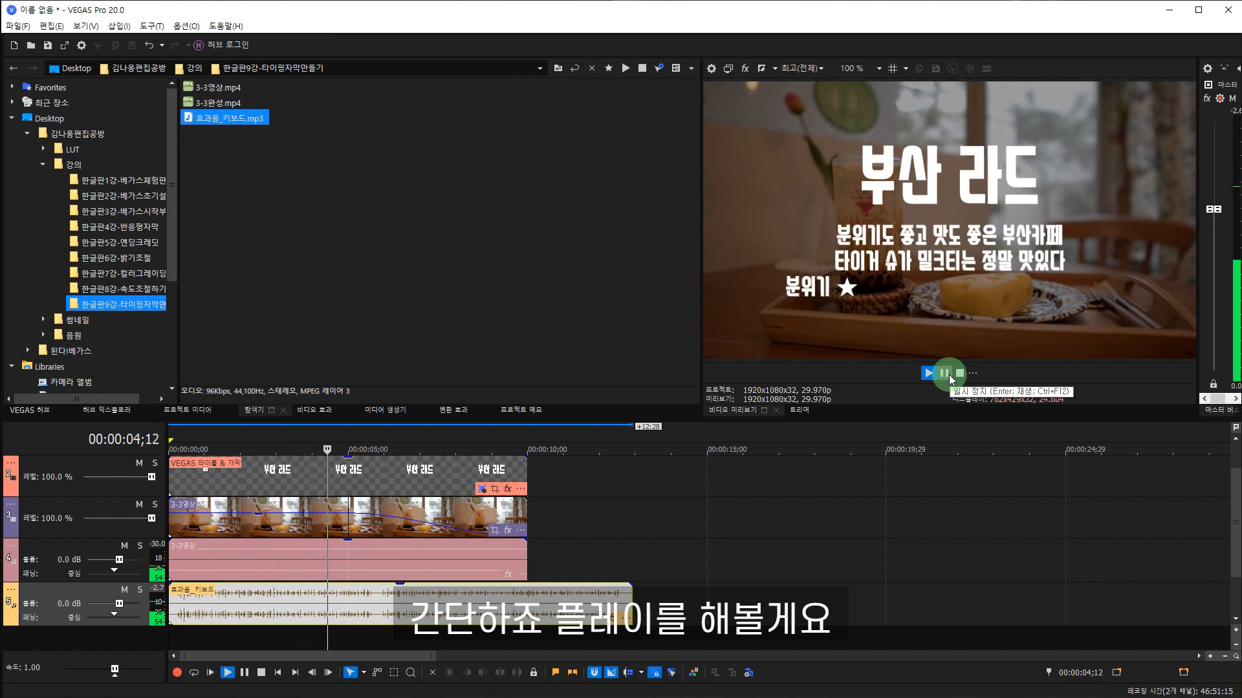
click(949, 374)
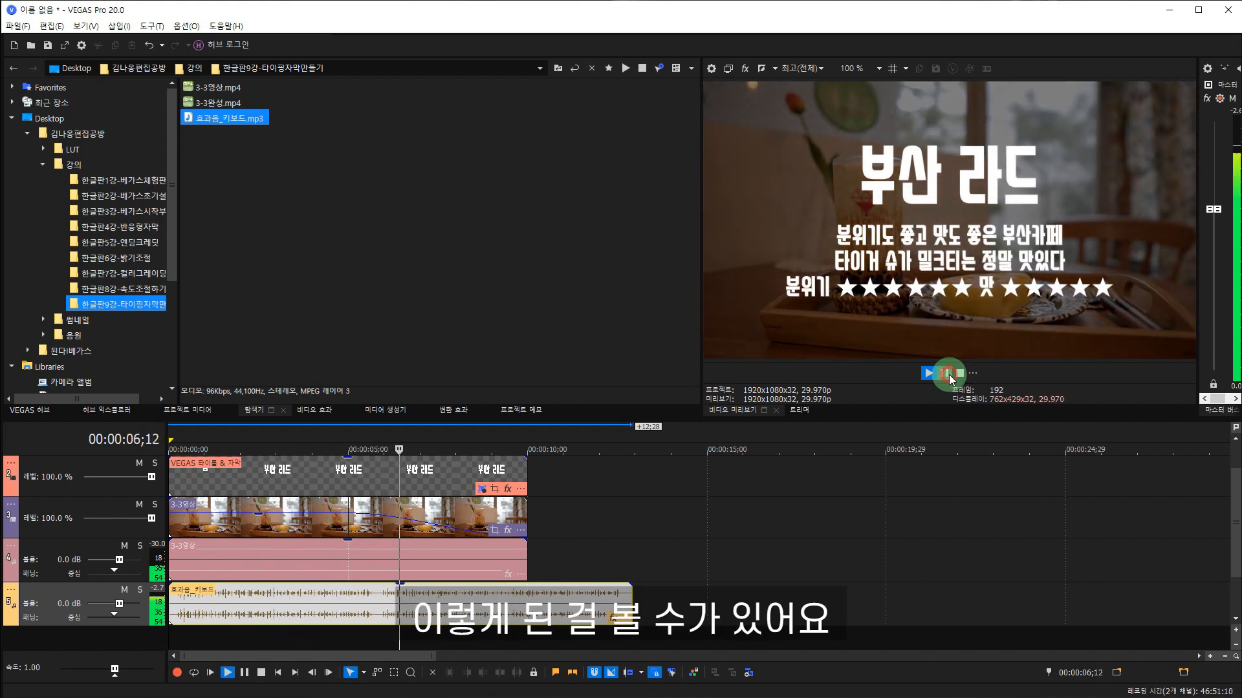
Find the frame where the review caption finishes typing and trim the keyboard sound effect's end to 00:00:05;09.
click(259, 621)
click(372, 606)
key(Left)
key(Left)
key(Left)
key(Left)
key(Left)
key(Left)
key(Left)
key(Left)
key(Left)
key(Left)
key(Left)
key(Left)
key(Left)
key(Left)
key(Left)
key(Left)
key(Left)
key(Left)
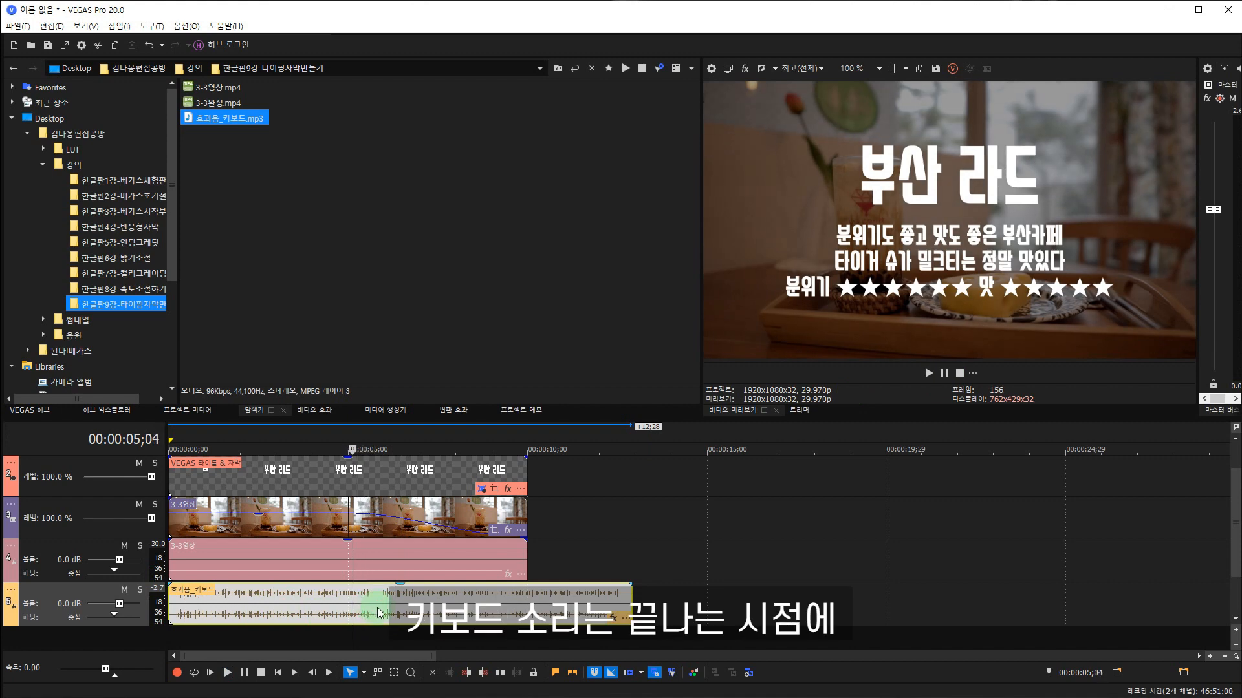
key(Right)
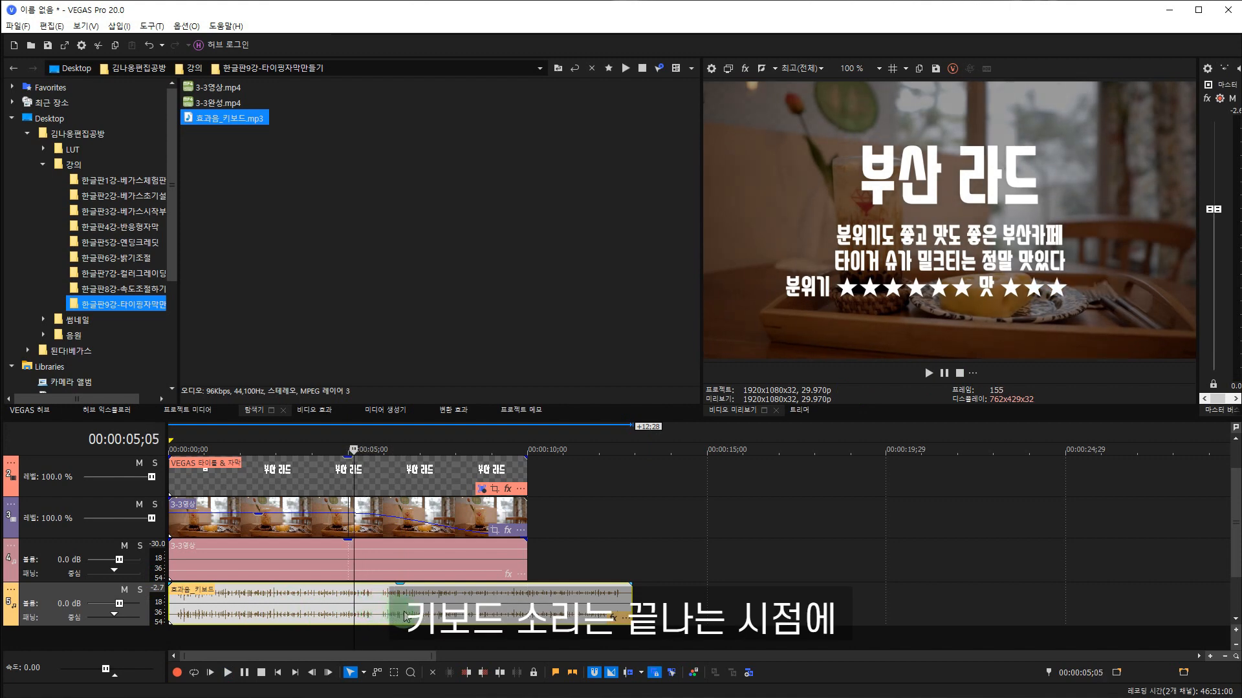
key(Right)
key(Right)
key(Right)
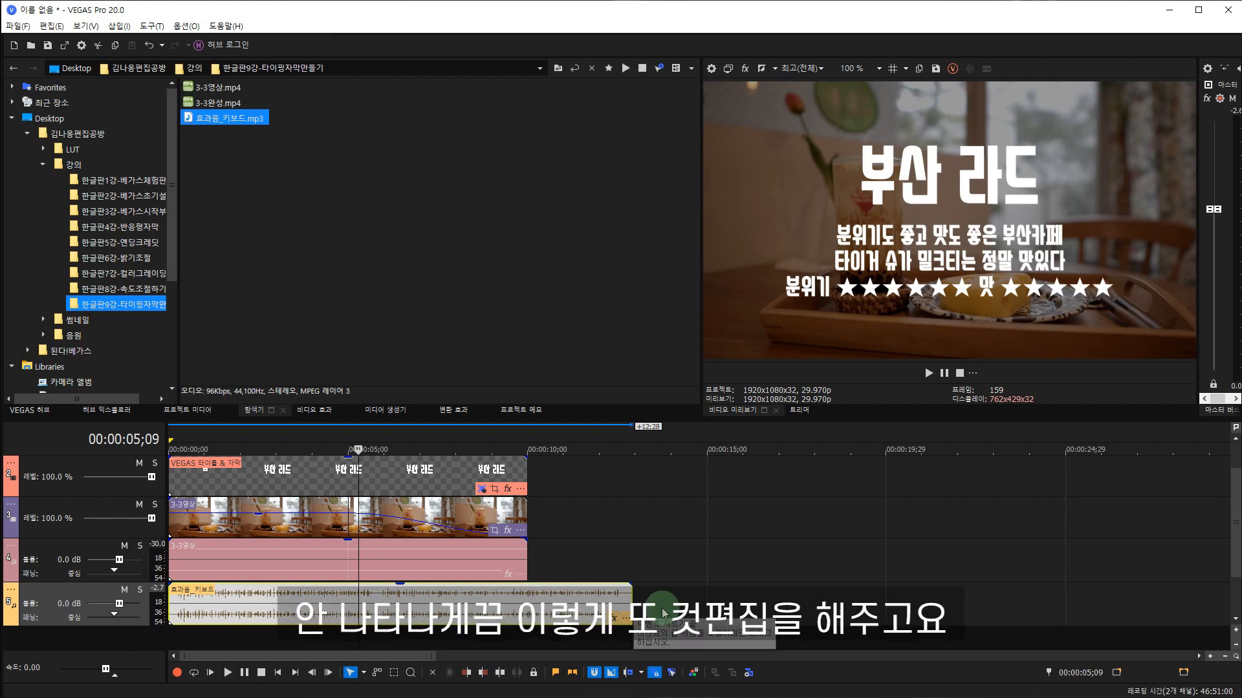
drag(630, 600, 358, 599)
Play the timeline from about 4 seconds to check the trimmed keyboard sound and the video's fade-out, and pause playback.
click(322, 598)
key(space)
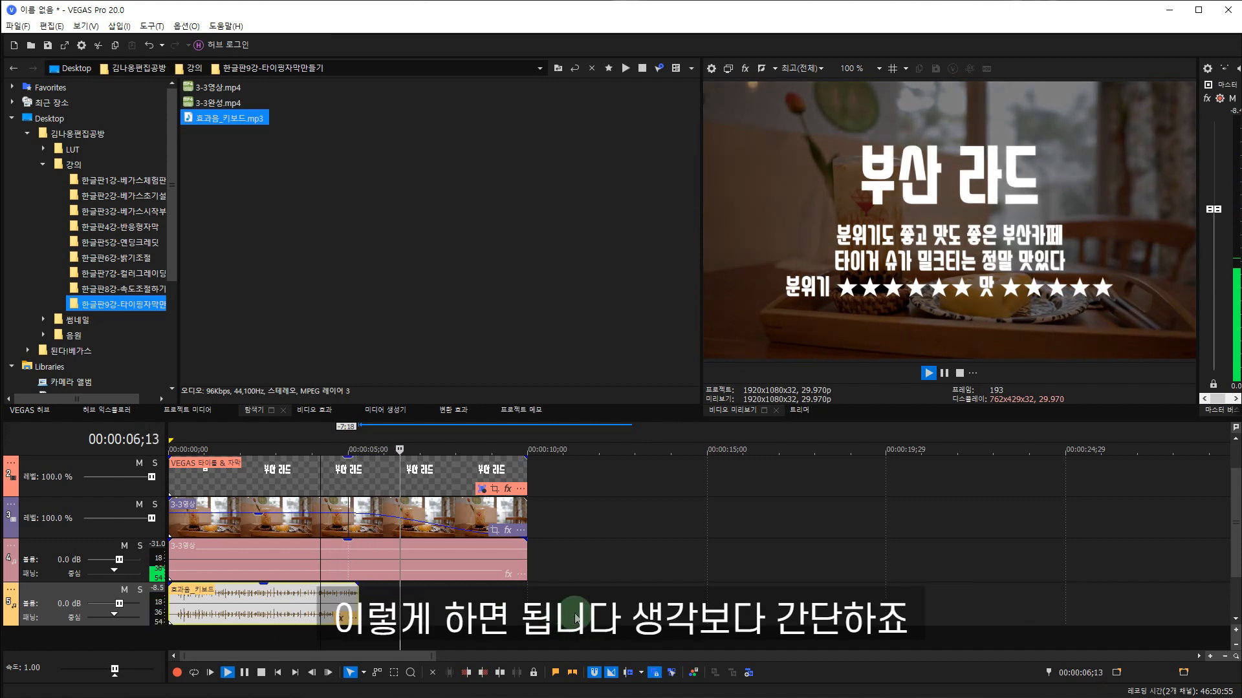
key(Return)
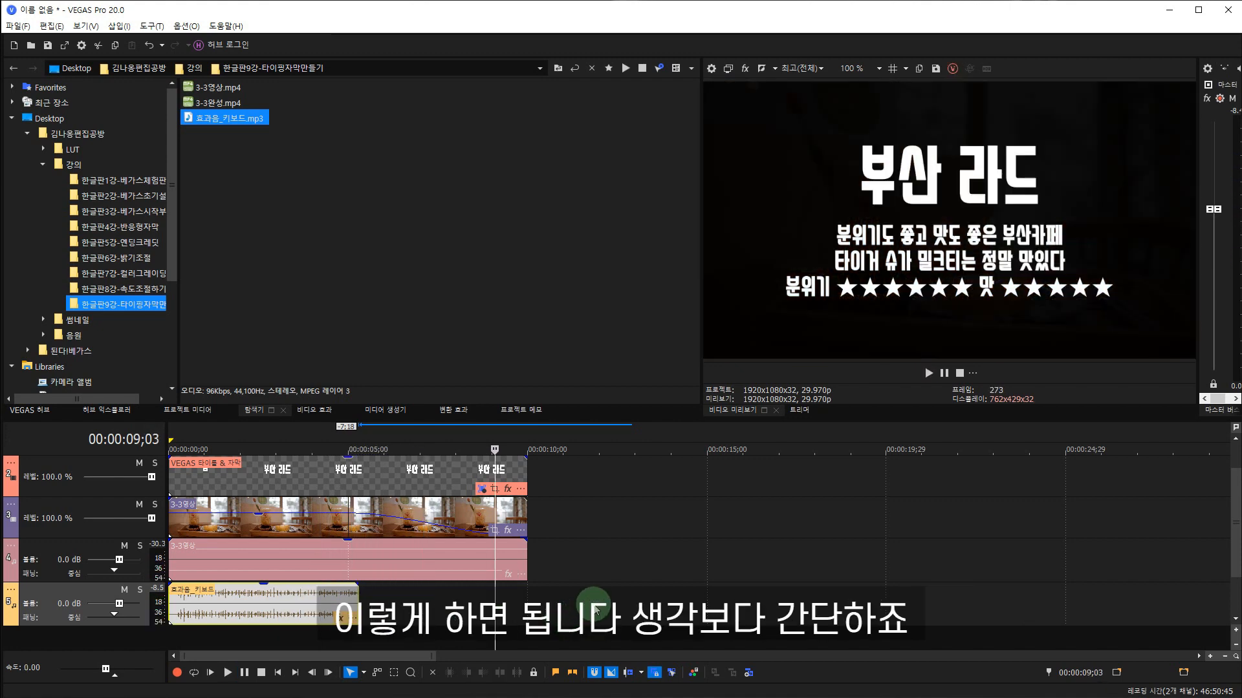